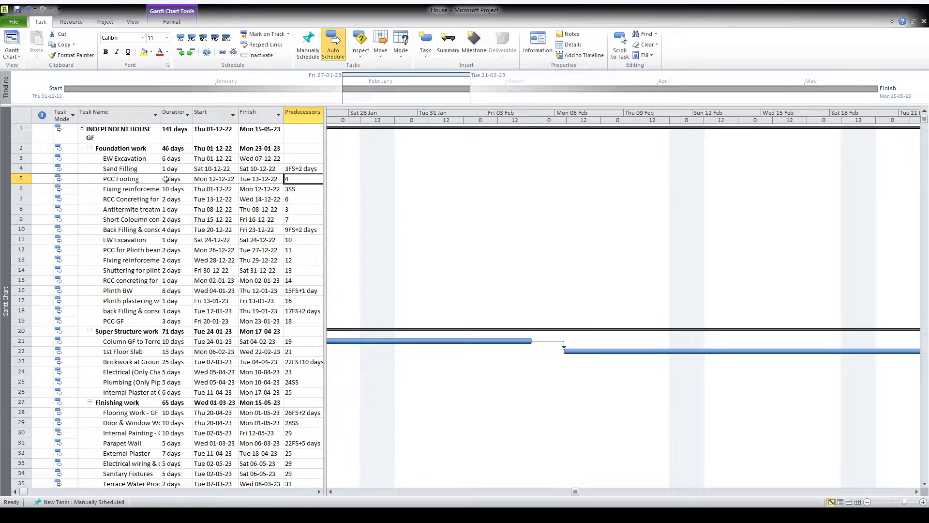
Step: Create a new blank project
drag(324, 115, 341, 115)
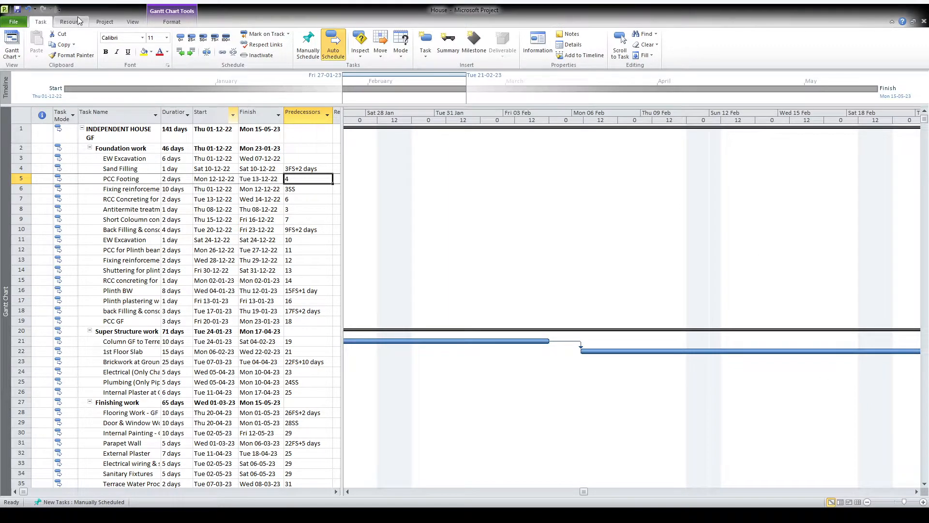
click(13, 23)
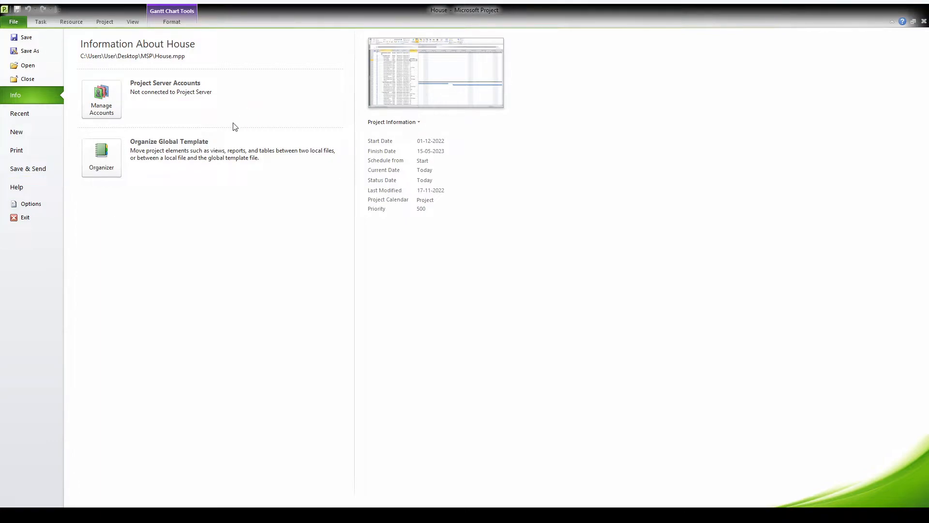
click(18, 134)
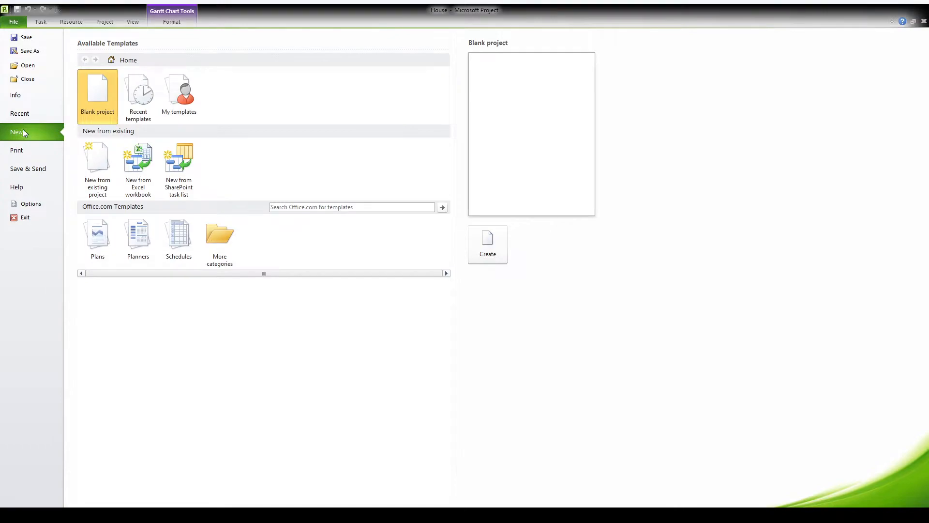
double_click(99, 92)
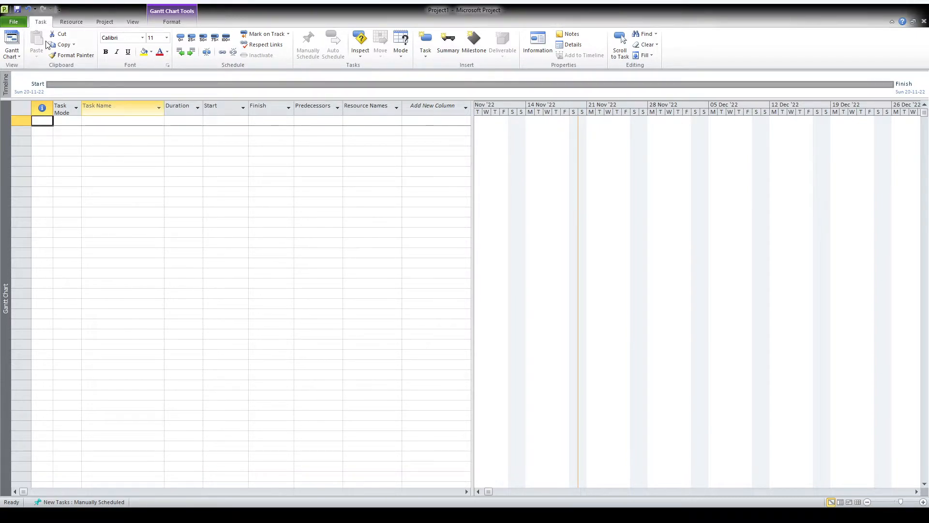
Step: Set the project's start date to Mon 21-11-22 and open the working-time calendar settings
click(108, 24)
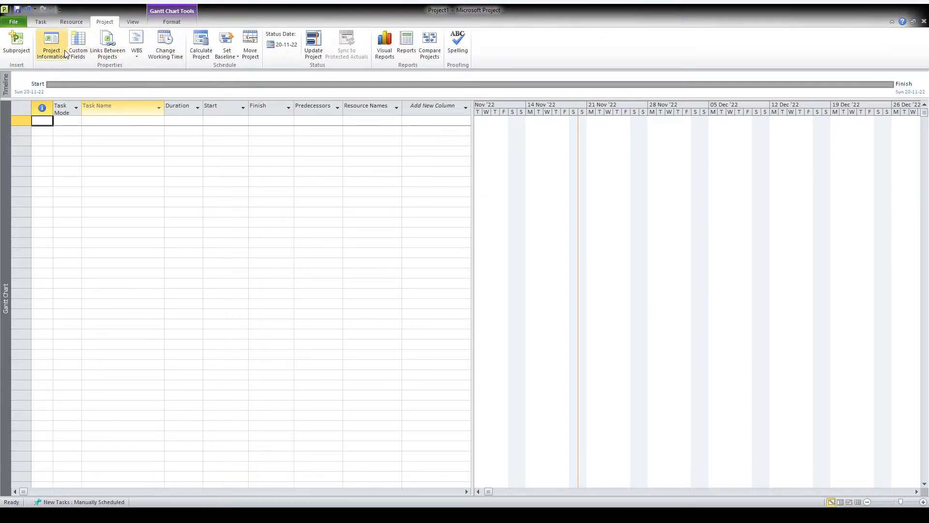
click(51, 42)
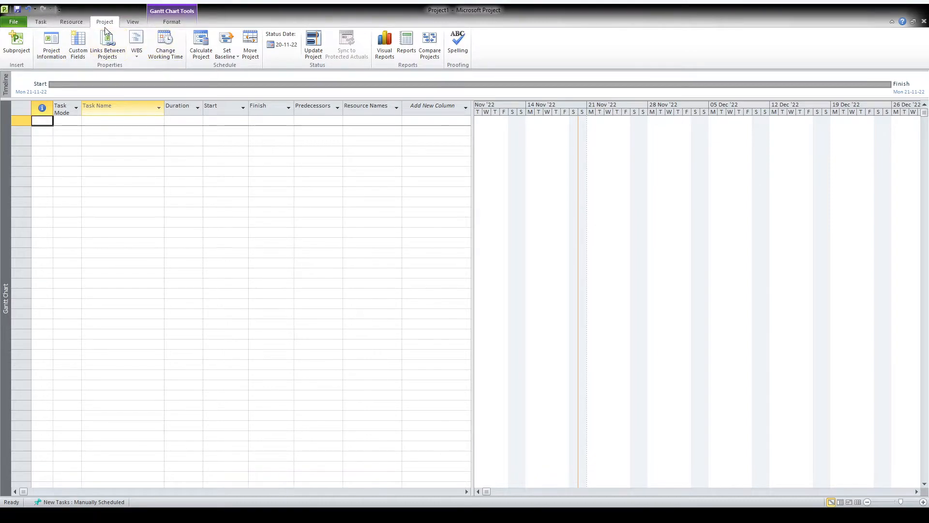
click(166, 52)
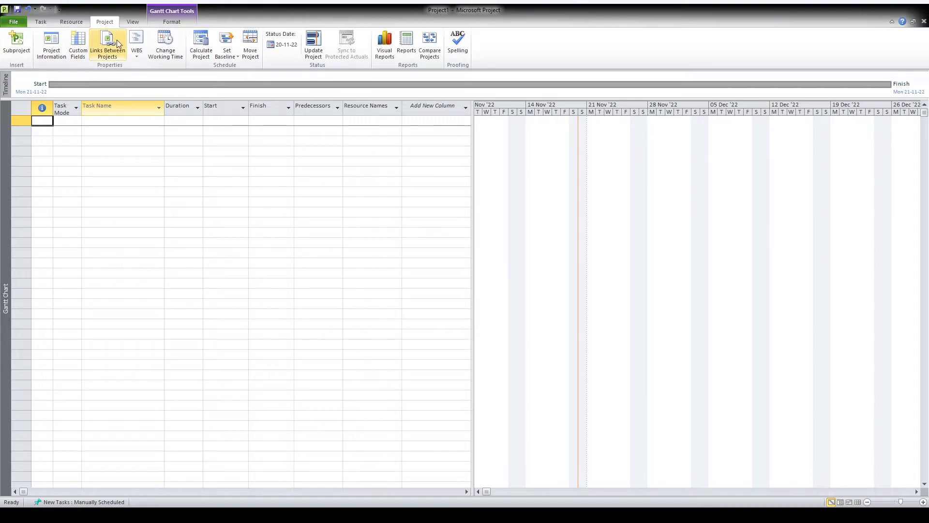
click(55, 49)
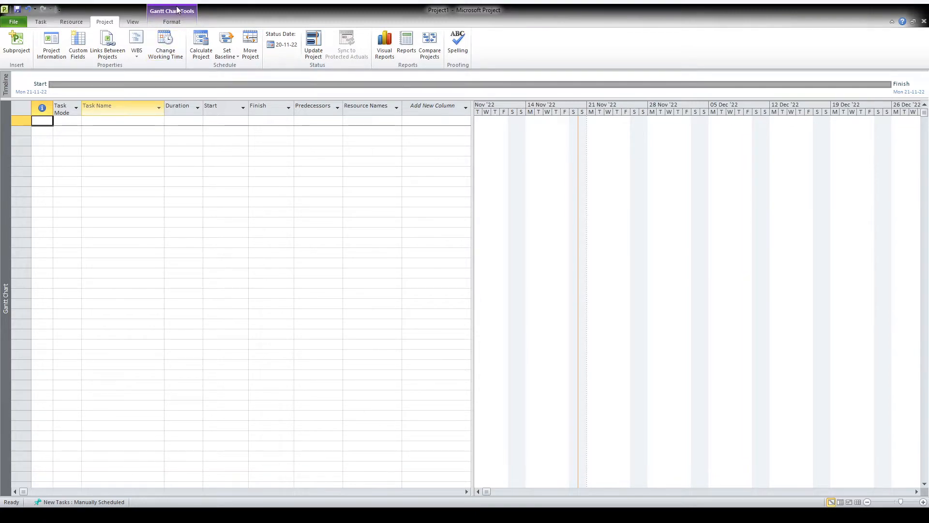
click(161, 48)
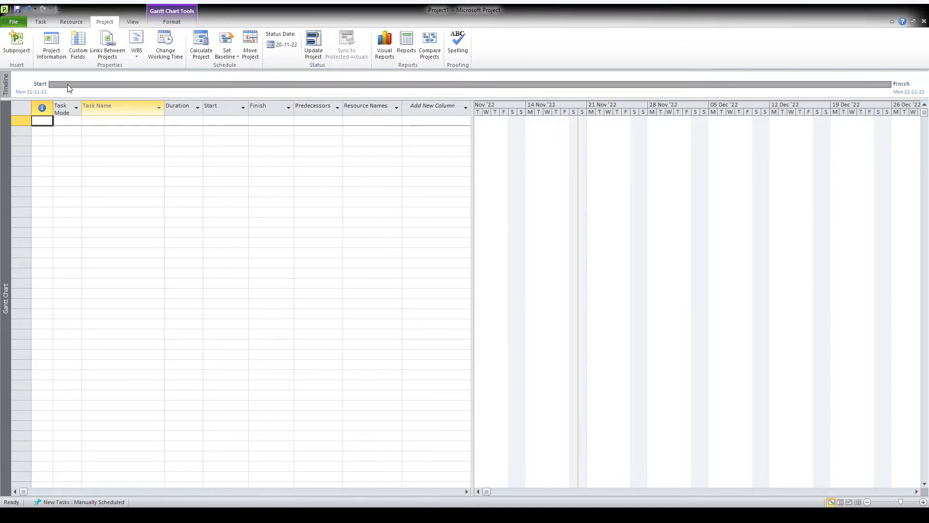
Step: Enter five tasks named A, B, C, D and E in consecutive rows of the task list
click(107, 122)
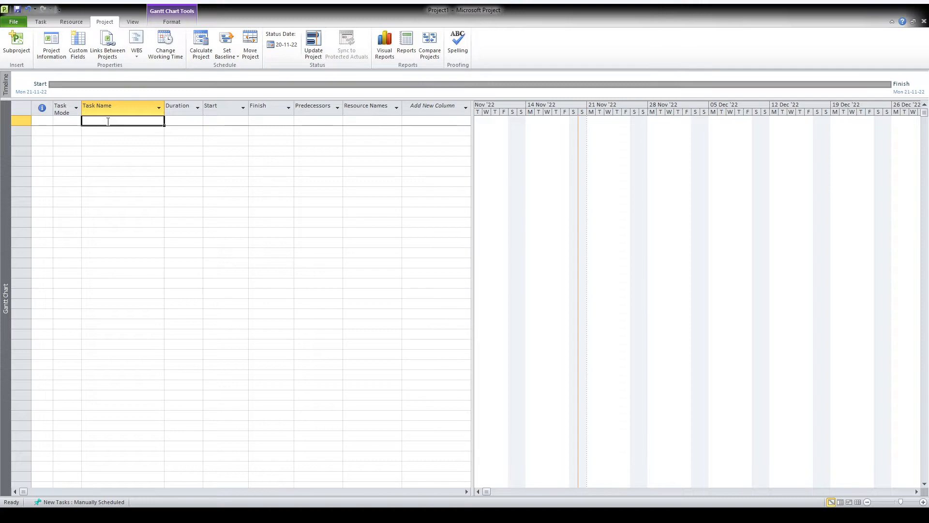
text(A)
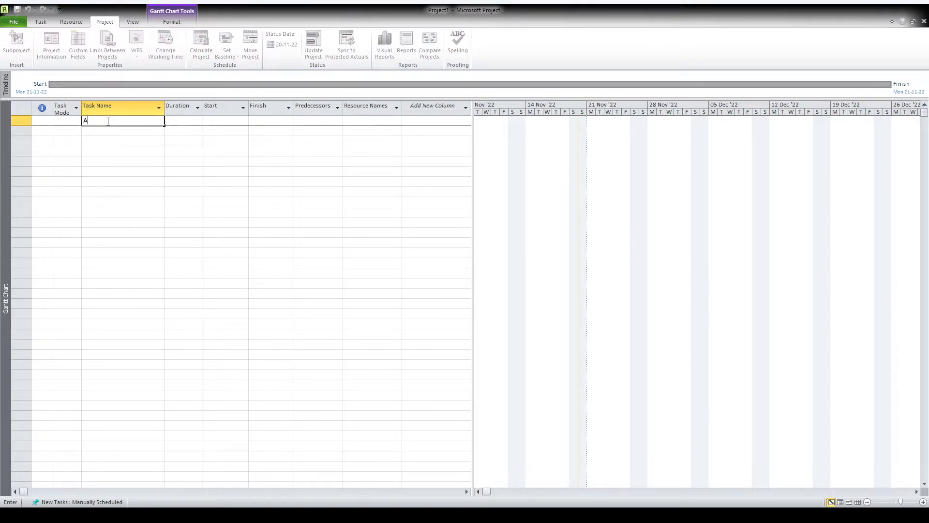
key(Return)
text(B)
key(Return)
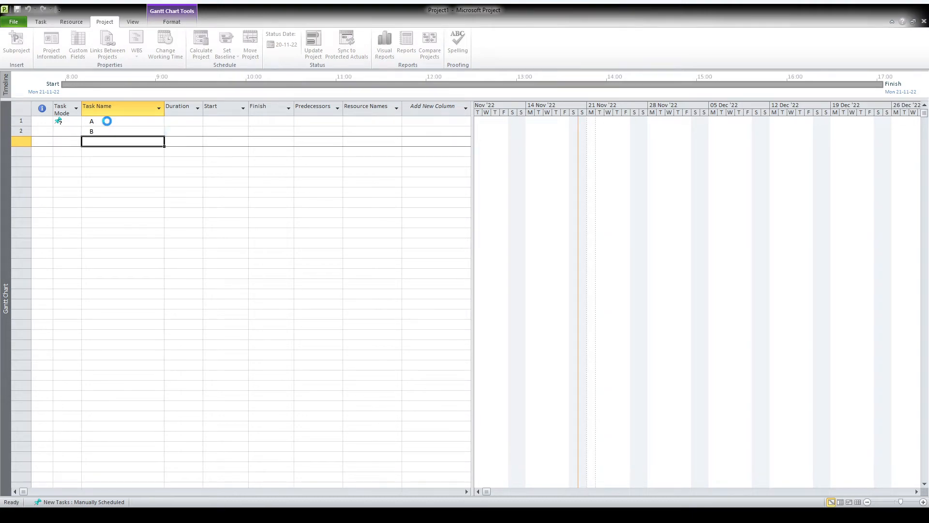
text(C)
key(Return)
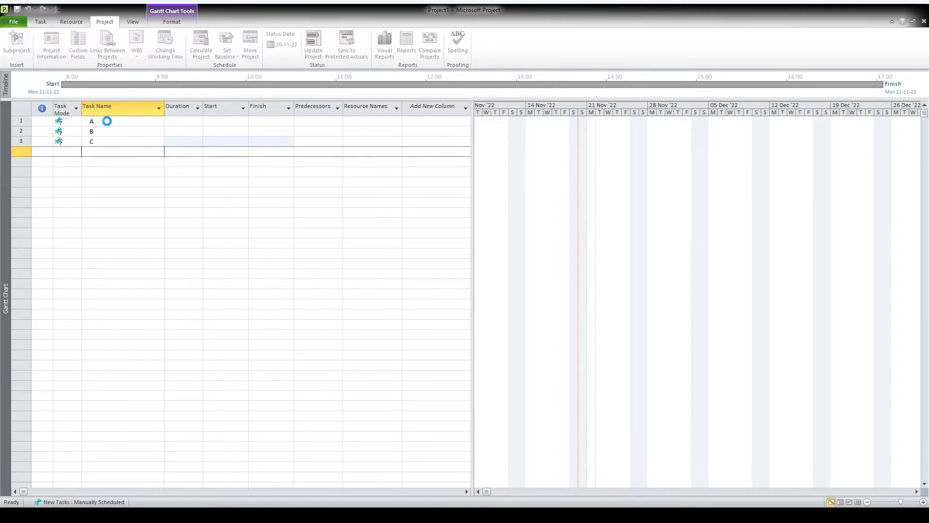
text(D)
key(Return)
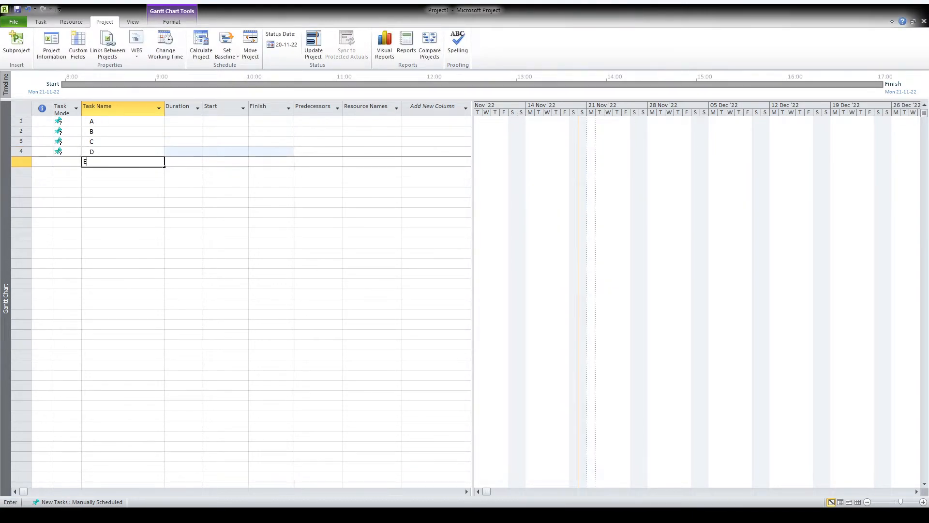
text(E)
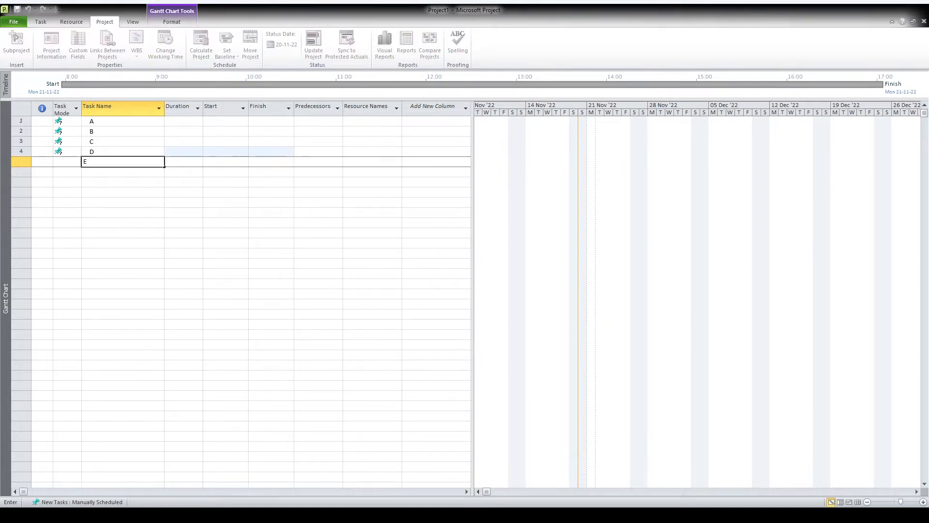
key(Return)
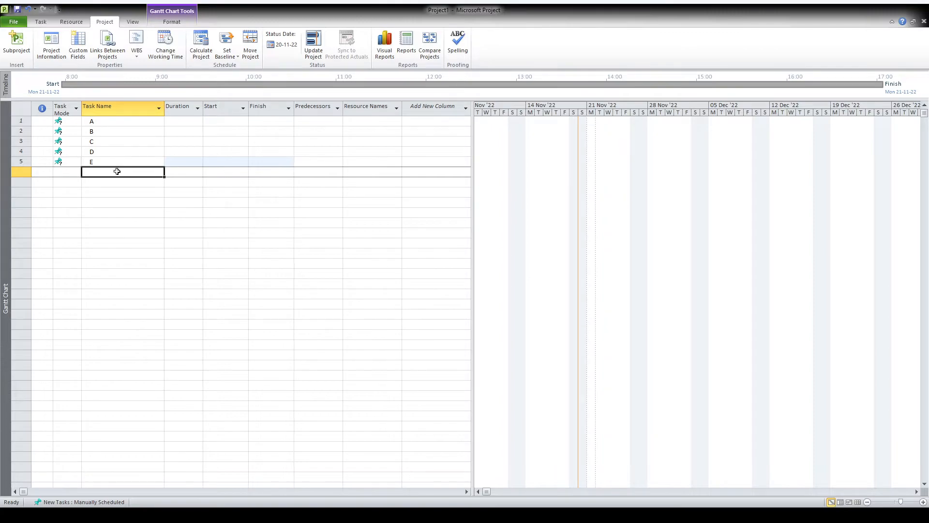
Step: Set the durations of tasks A to E to 3, 4, 3, 2 and 1 days
click(187, 121)
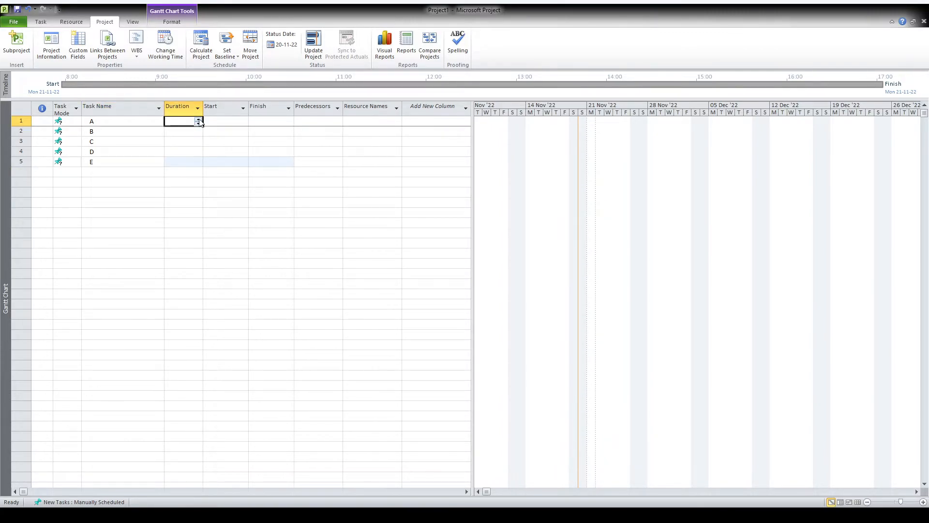
click(199, 119)
click(199, 131)
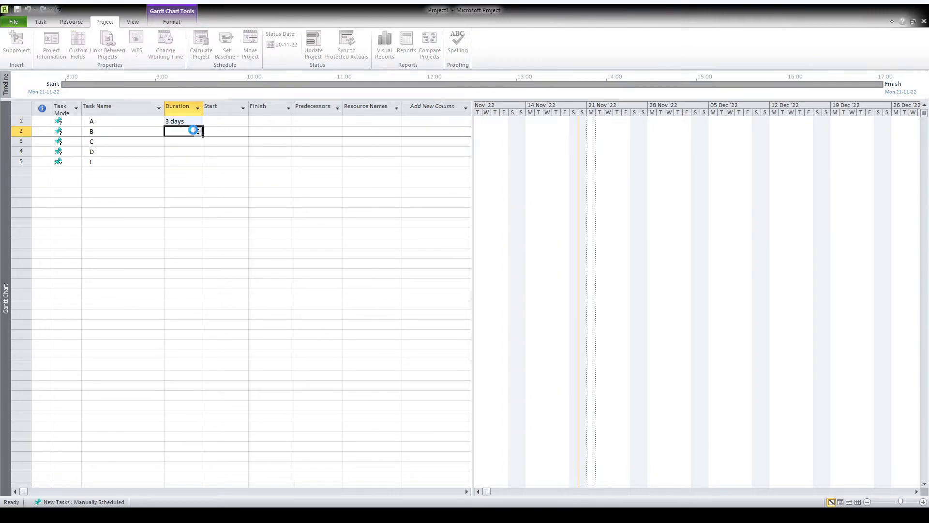
click(199, 130)
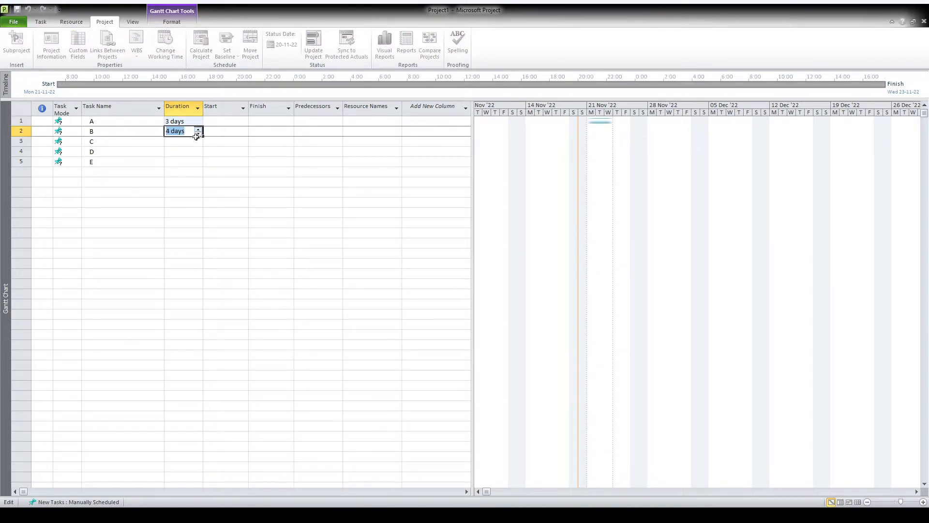
click(196, 140)
click(199, 140)
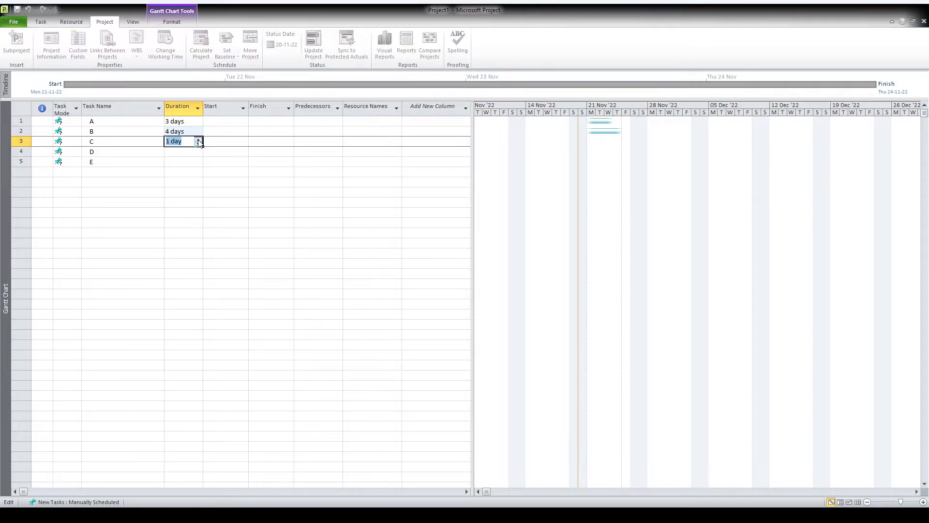
click(191, 151)
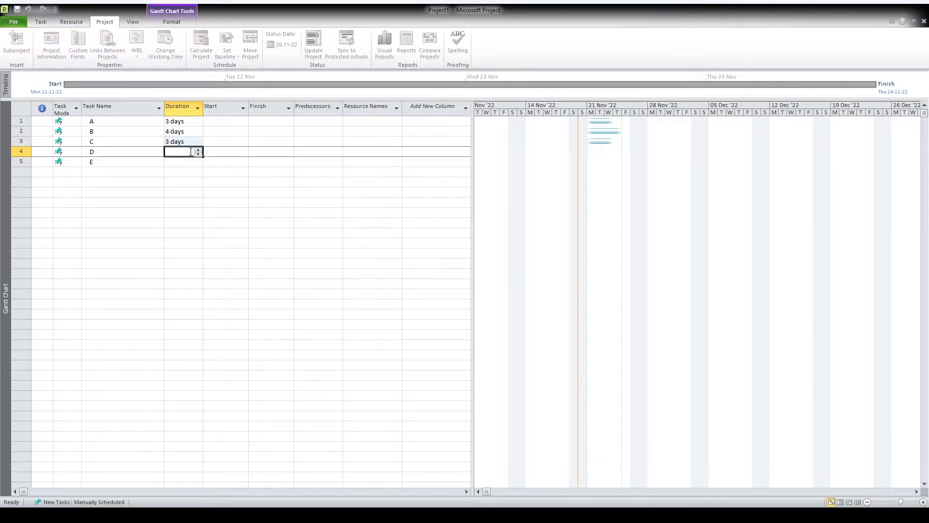
double_click(198, 150)
click(192, 161)
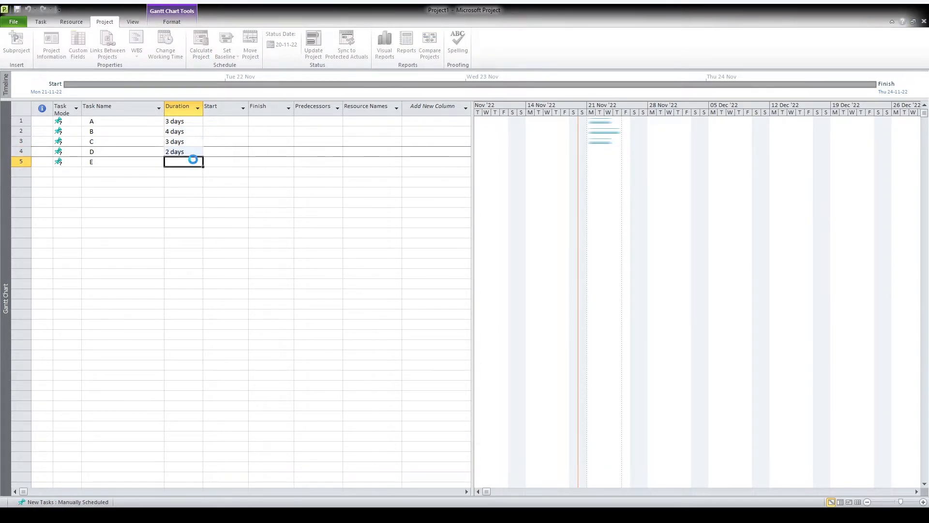
click(200, 162)
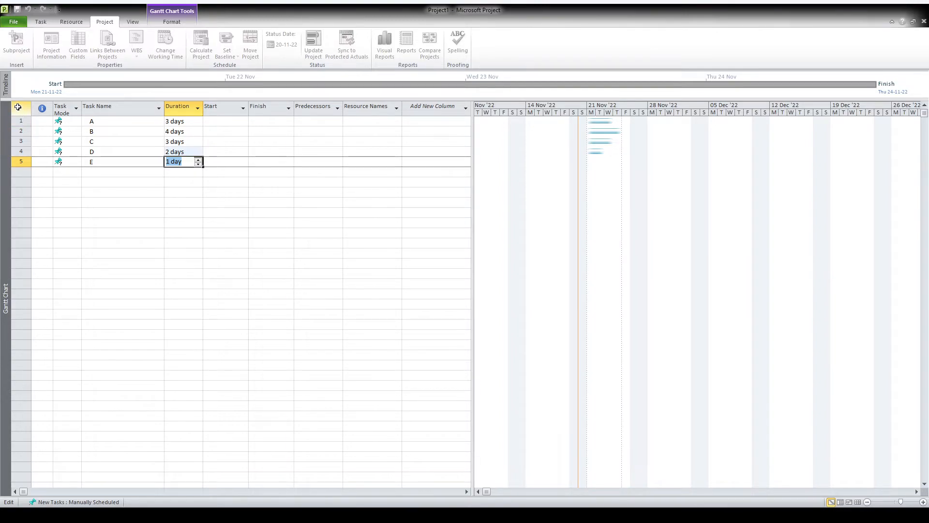
Step: Switch all five tasks from manual to automatic scheduling
click(18, 107)
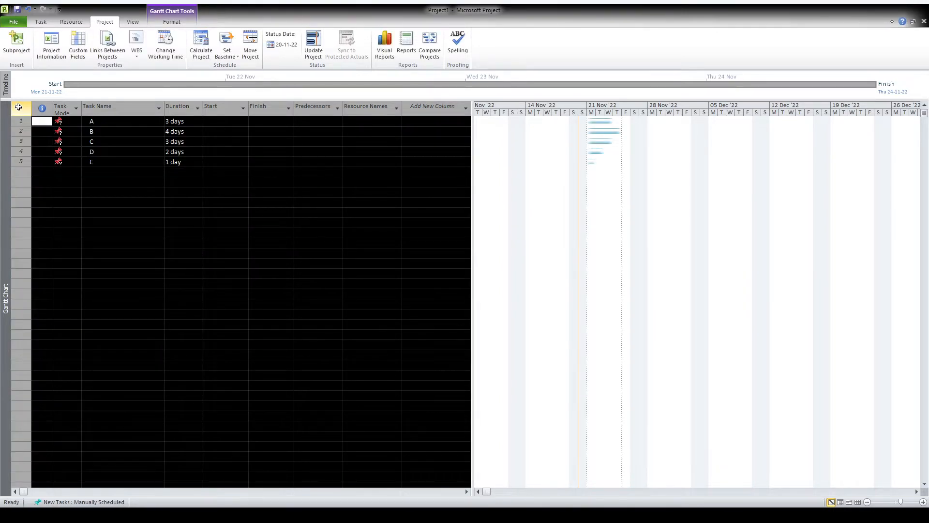
click(40, 23)
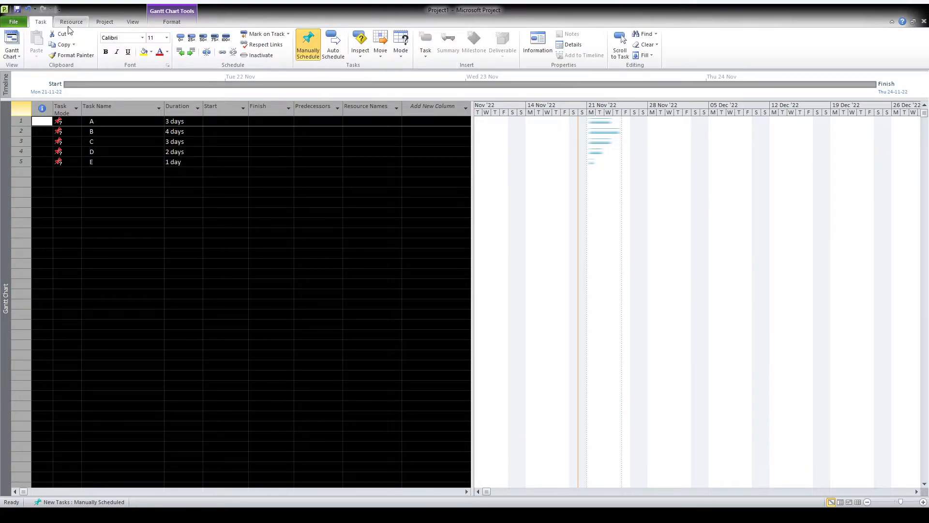
click(335, 53)
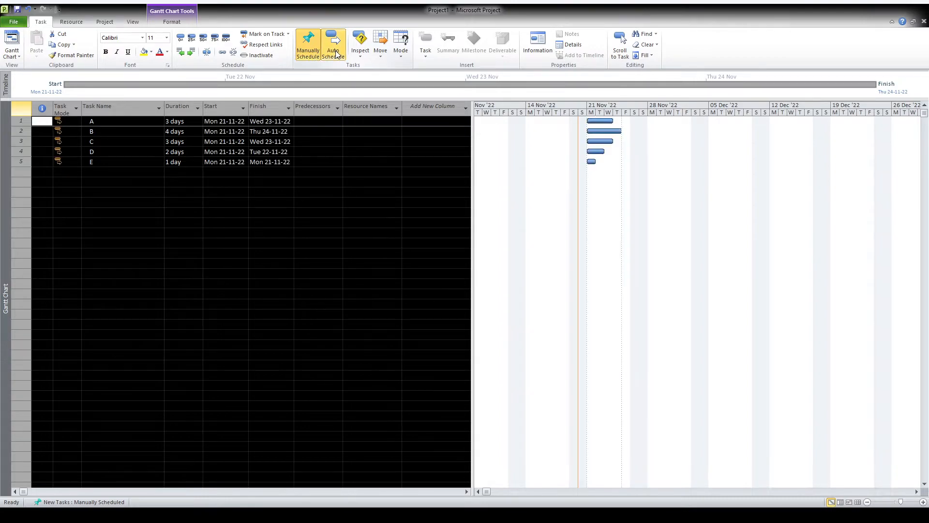
Step: Try to enter task B's finish-to-start predecessor as "1 fs" and as "1 FS"
click(311, 130)
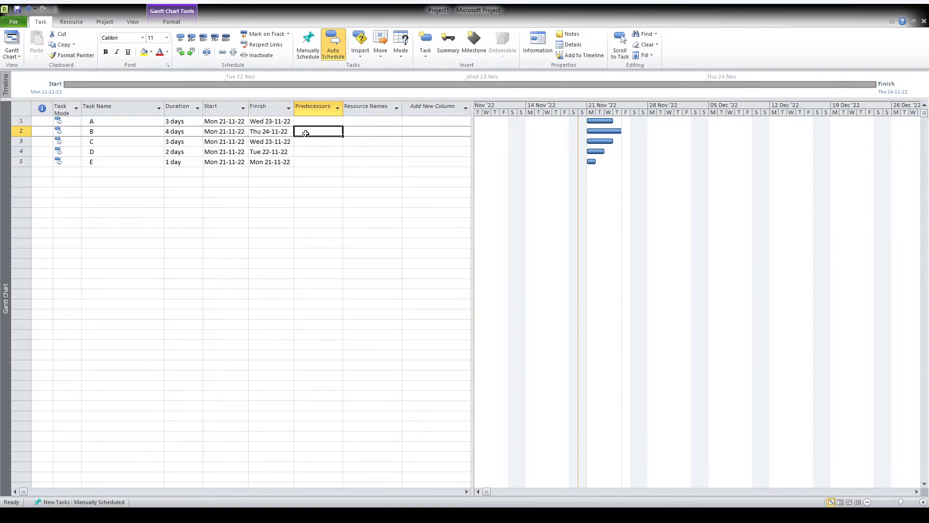
text(`)
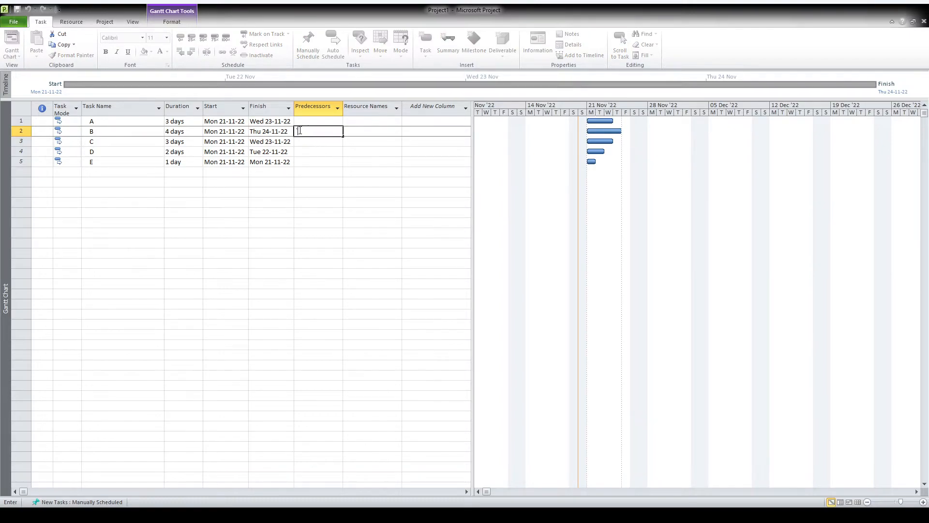
text(1)
key(Return)
click(469, 302)
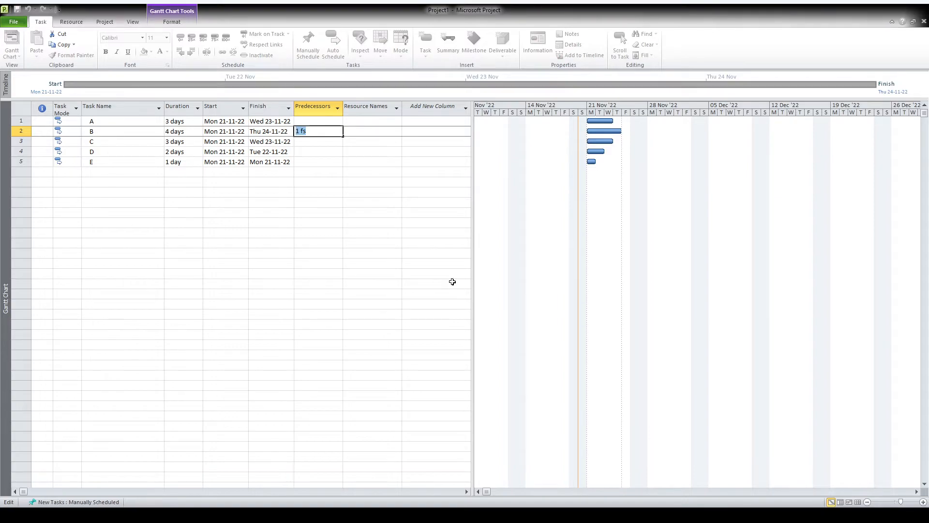
click(317, 131)
key(BackSpace)
key(BackSpace)
key(BackSpace)
text(F)
key(Return)
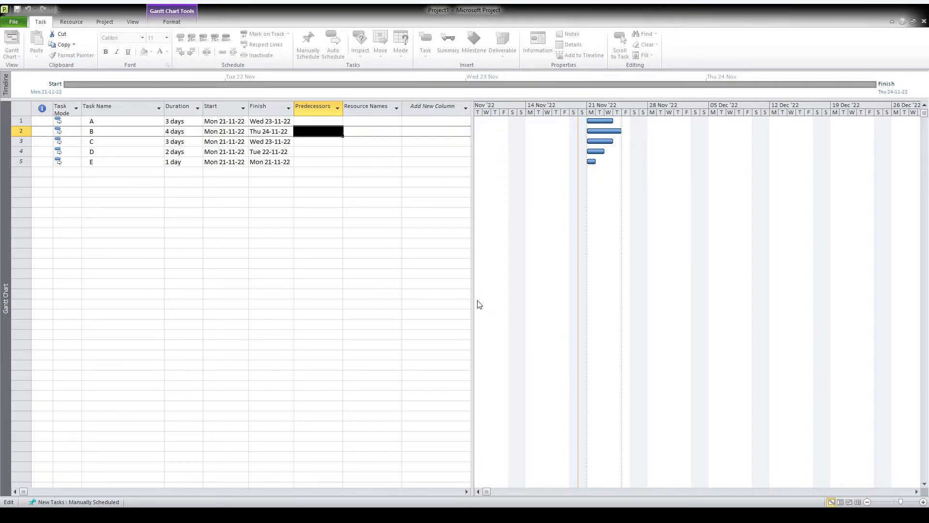
Step: Set task B's predecessor to 1, without a link-type suffix
click(310, 133)
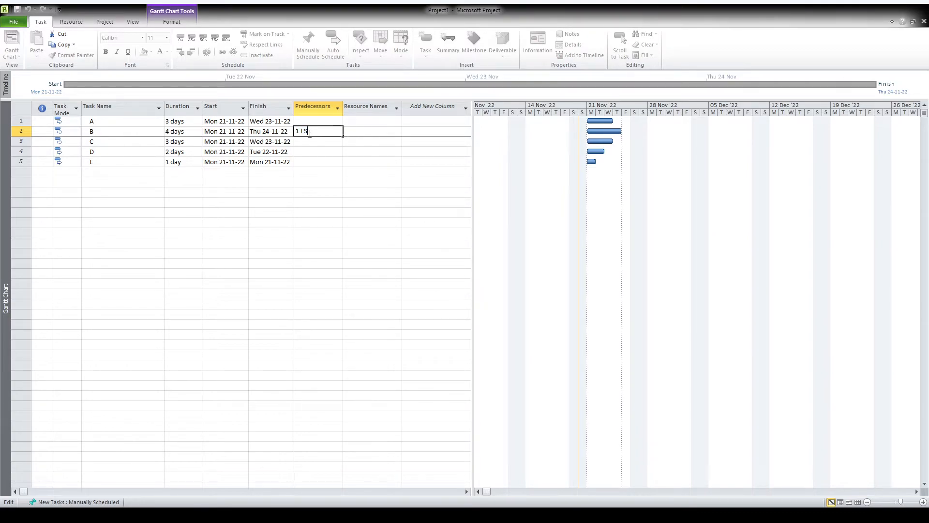
key(BackSpace)
key(BackSpace)
key(BackSpace)
key(Return)
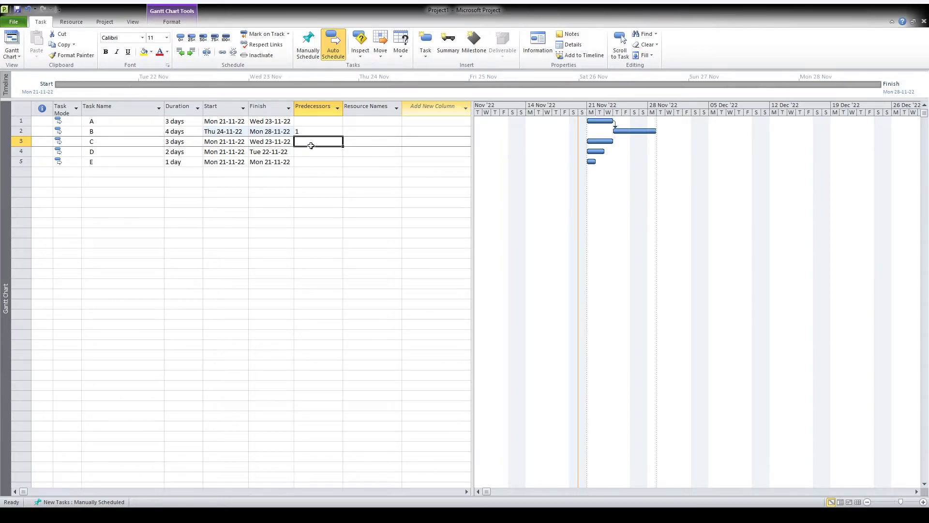
Step: Set task C's predecessor to 2SS, a start-to-start link with task B
text(2)
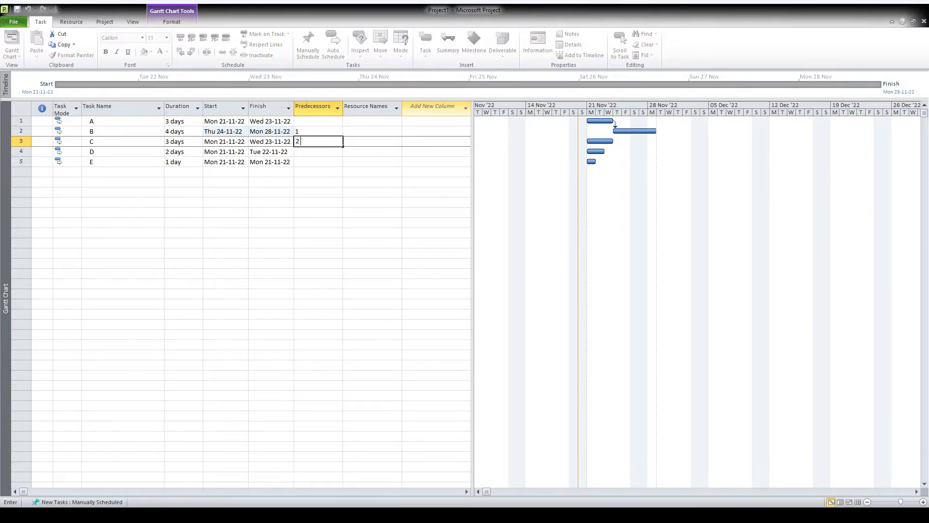
key(Return)
click(473, 302)
click(316, 141)
key(BackSpace)
key(BackSpace)
key(BackSpace)
text(SS)
key(Return)
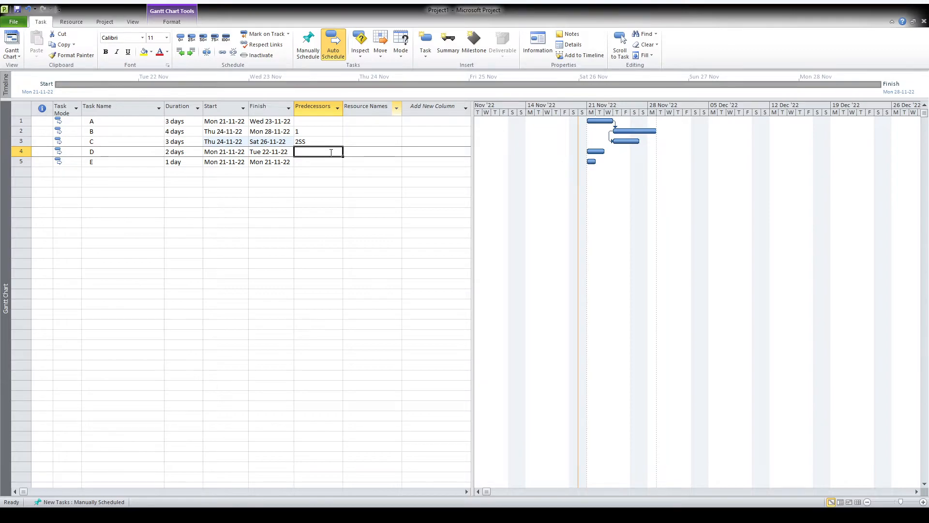
Step: Set task D's predecessor to 3FF, a finish-to-finish link with task C
text(3FF)
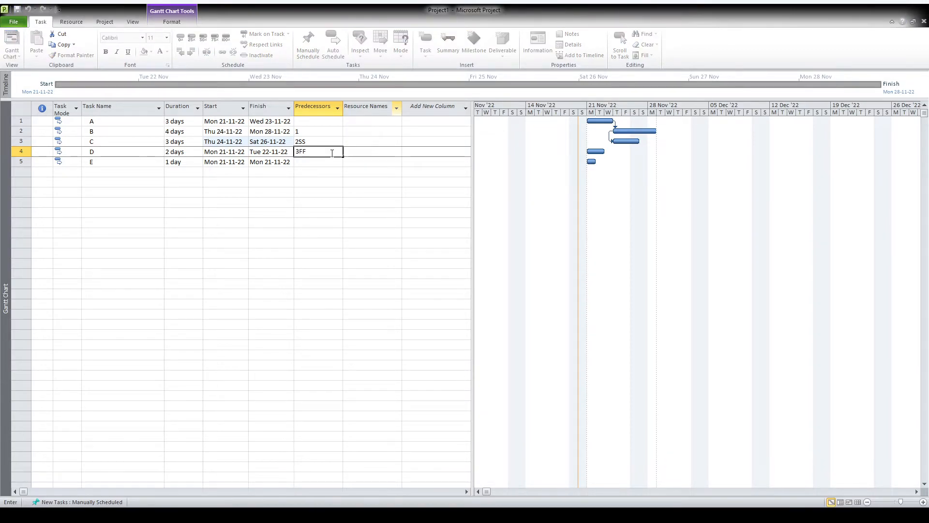
key(Return)
key(Return)
key(Return)
key(Return)
key(Return)
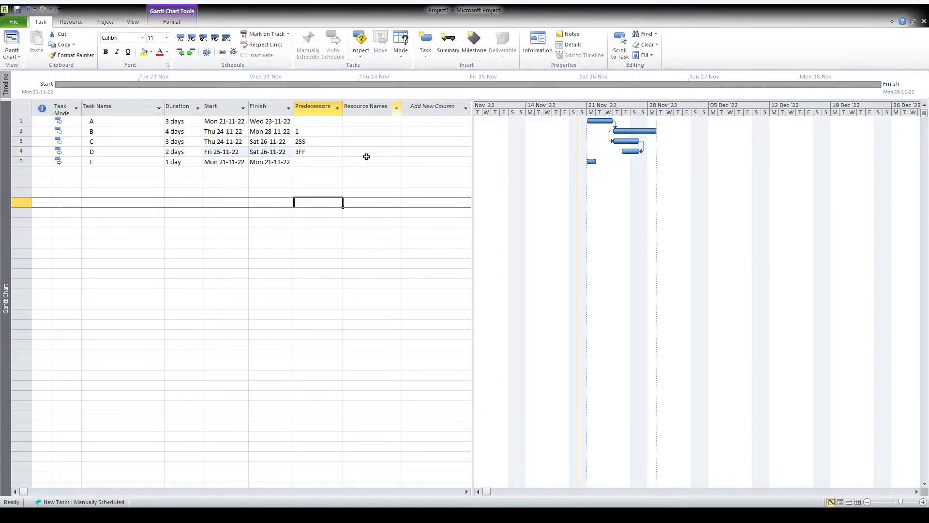
Step: Set task E's predecessor to 4SF, a start-to-finish link with task D
click(322, 162)
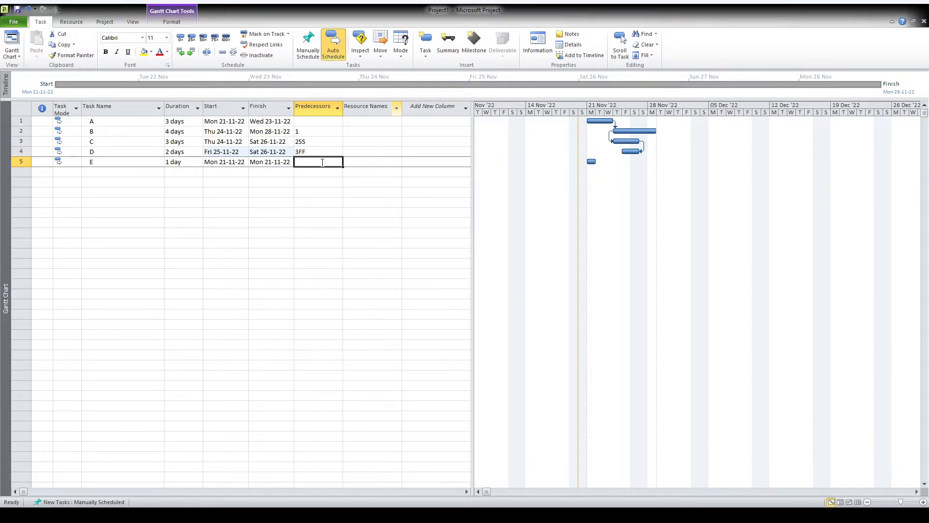
text(4)
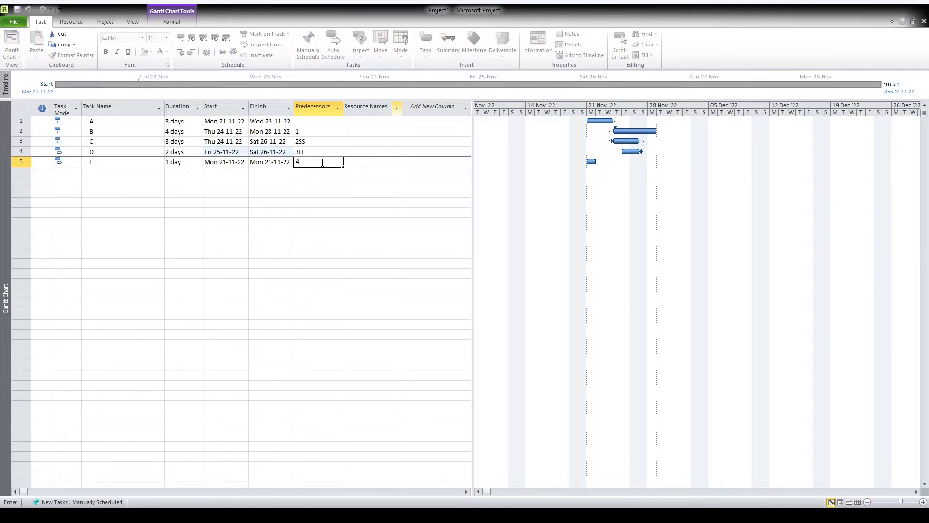
text(SF)
key(Return)
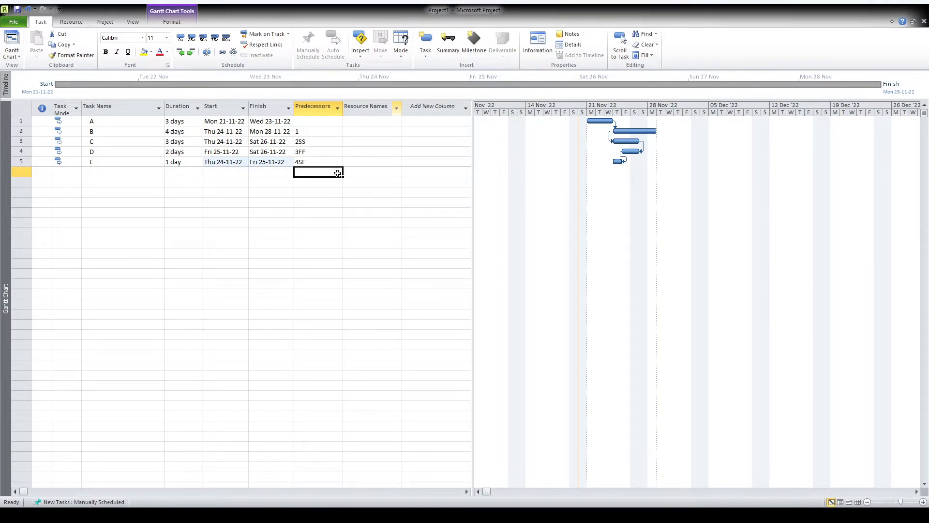
Step: Try to add a lag to task B's predecessor by entering it as 1+2, and restore it to 1
click(307, 130)
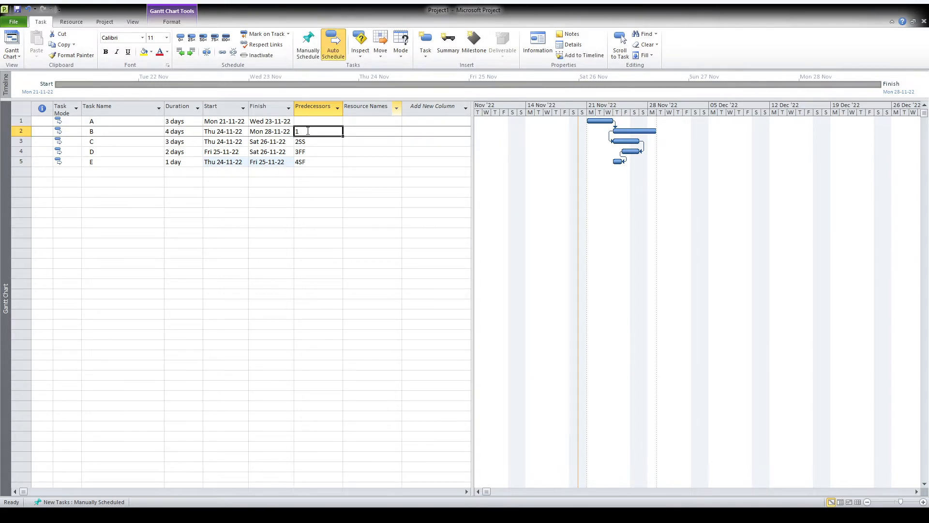
click(306, 130)
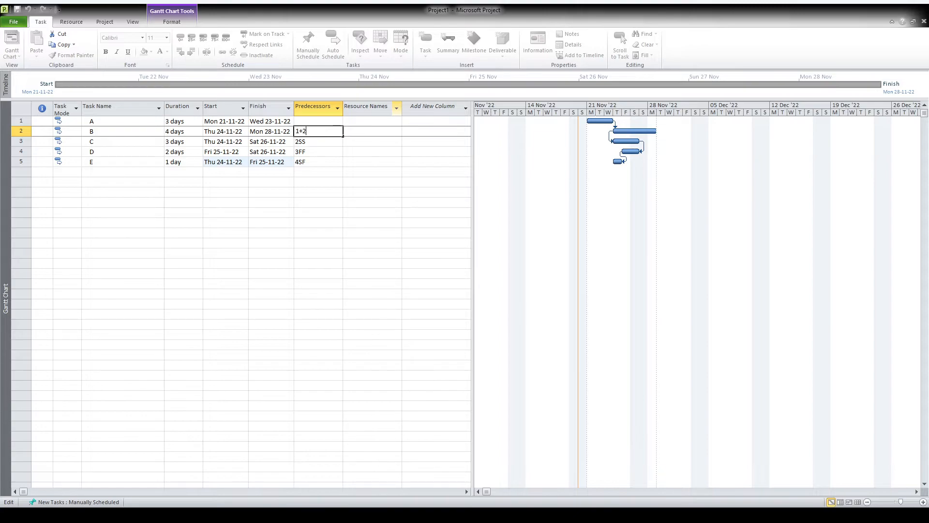
key(Return)
click(310, 131)
key(BackSpace)
key(BackSpace)
key(BackSpace)
text(1)
key(Return)
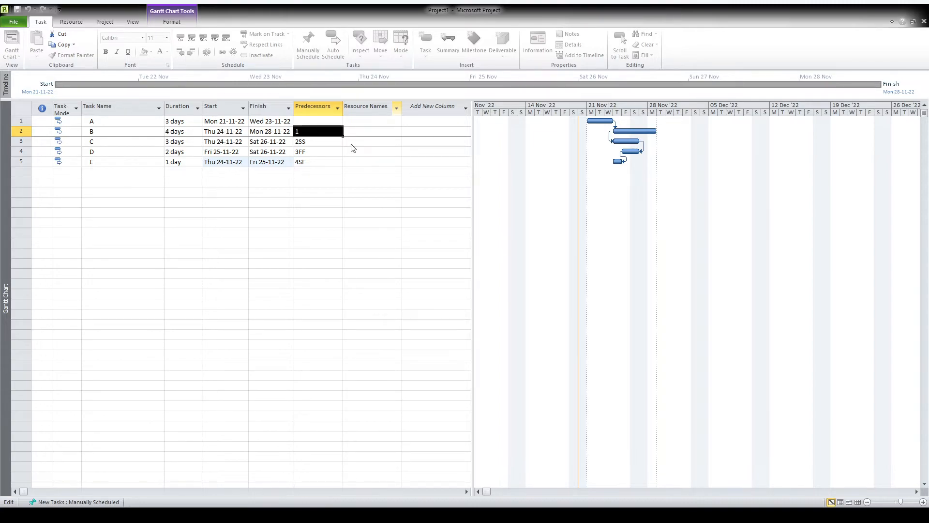
click(468, 300)
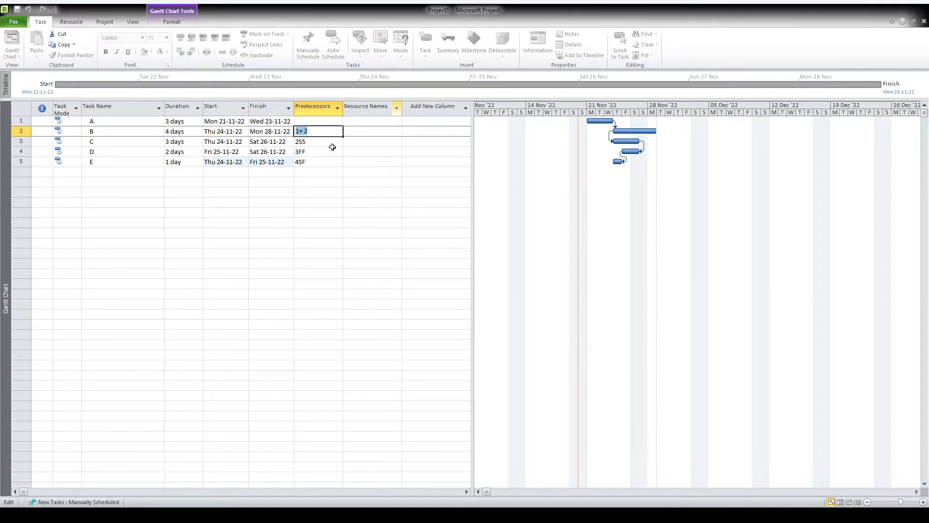
click(316, 134)
key(BackSpace)
key(BackSpace)
key(BackSpace)
key(Return)
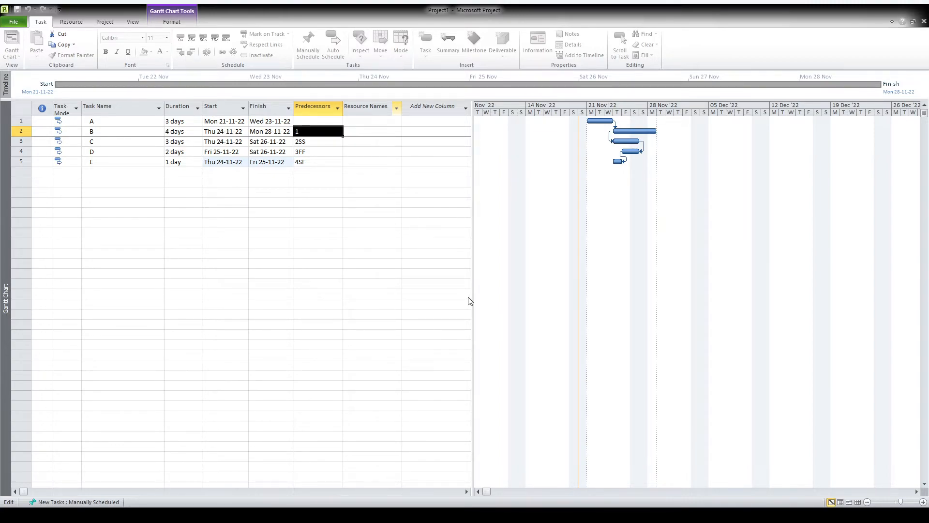
Step: Set task B's predecessor to 1FS+2 days, a finish-to-start link with a two-day lag
click(312, 129)
key(BackSpace)
key(BackSpace)
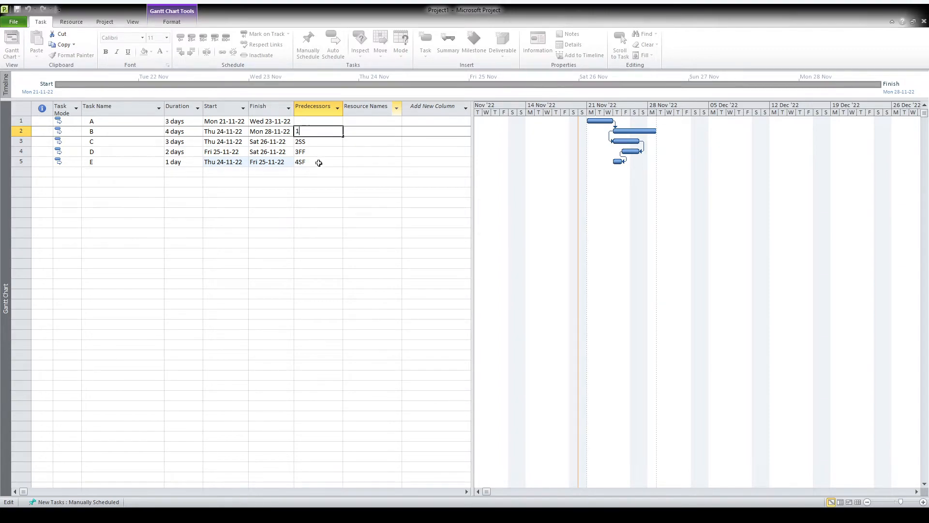
click(317, 141)
click(314, 130)
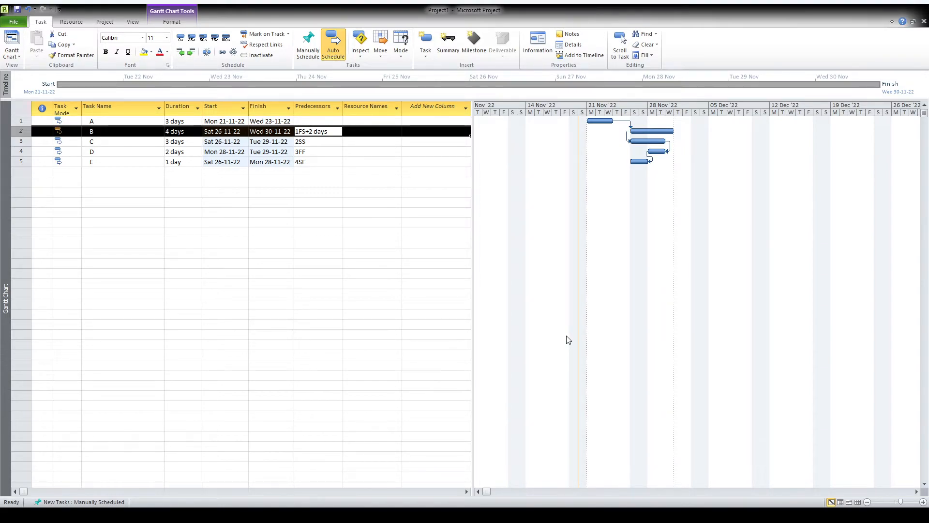
Step: Add a two-day lag to task C's start-to-start link, making its predecessor 2SS+2 days
click(309, 142)
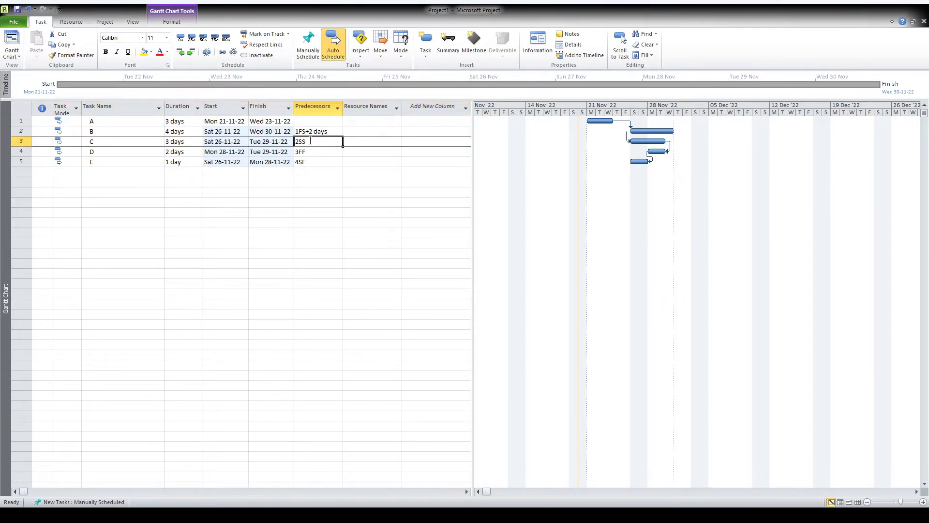
click(310, 141)
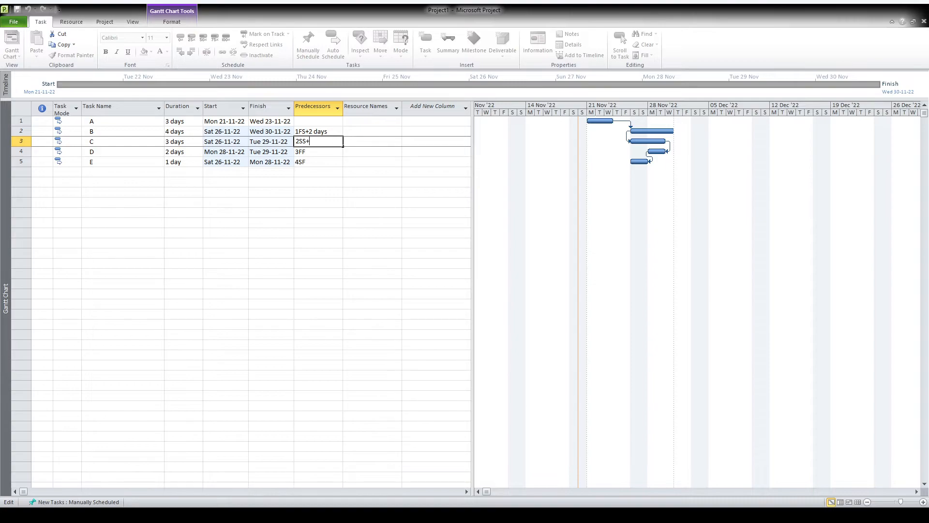
text(+2)
key(Return)
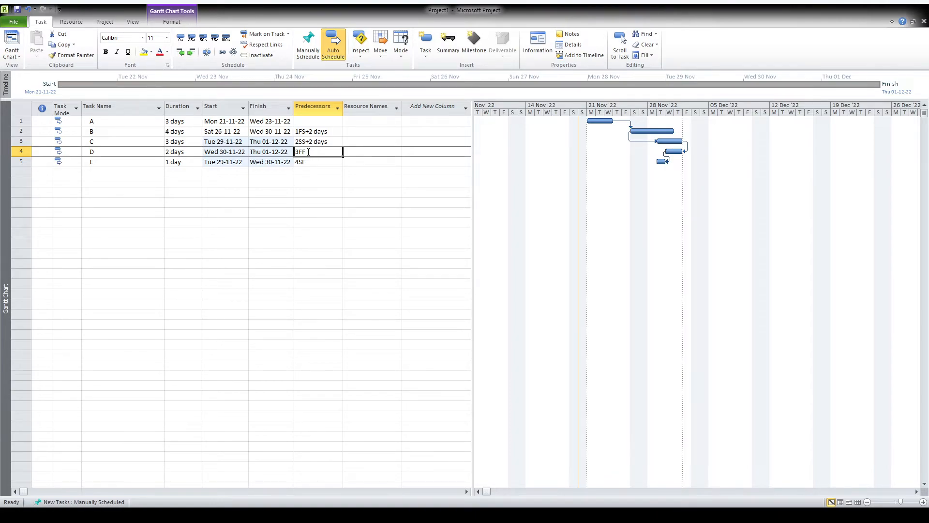
Step: Add a one-day lead to task D's finish-to-finish link, making its predecessor 3FF-1 day
click(308, 152)
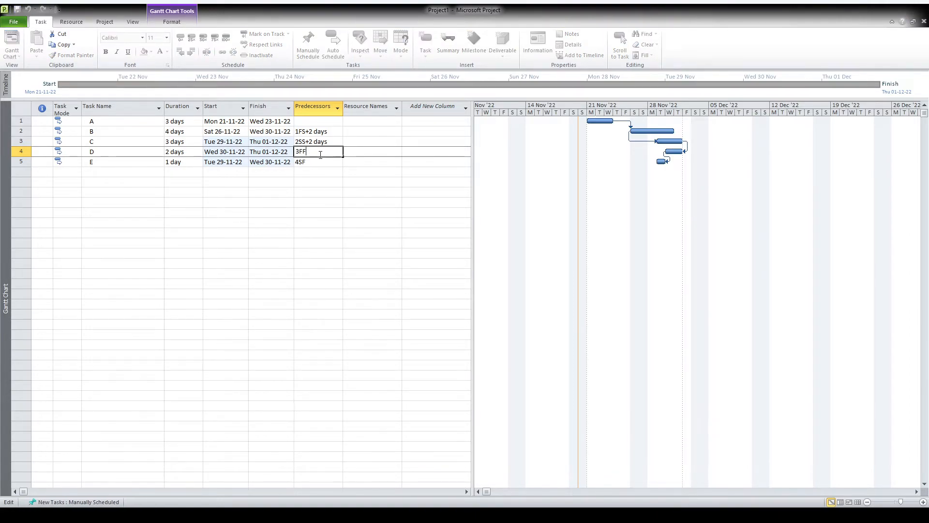
text(-1)
key(Return)
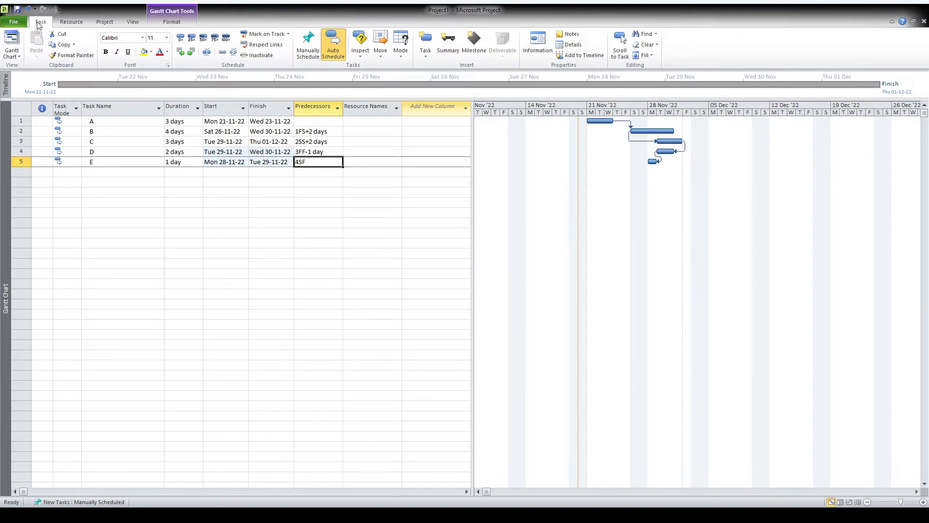
Step: Indent tasks B and C so they become subtasks of task A
click(20, 57)
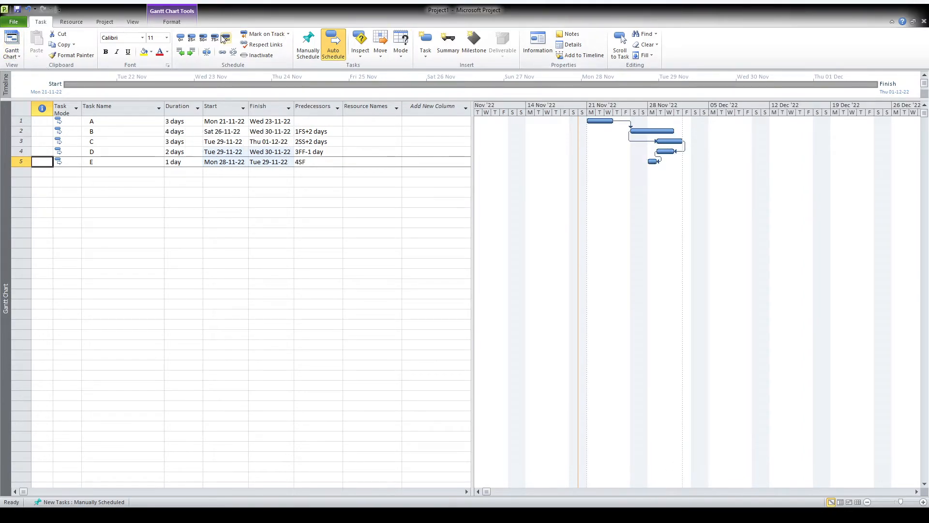
click(110, 120)
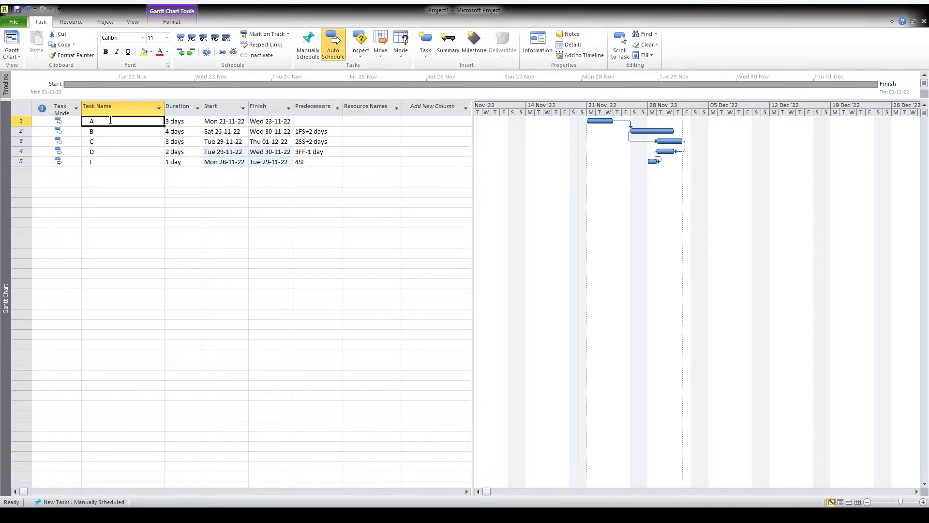
click(169, 122)
drag(107, 131, 116, 134)
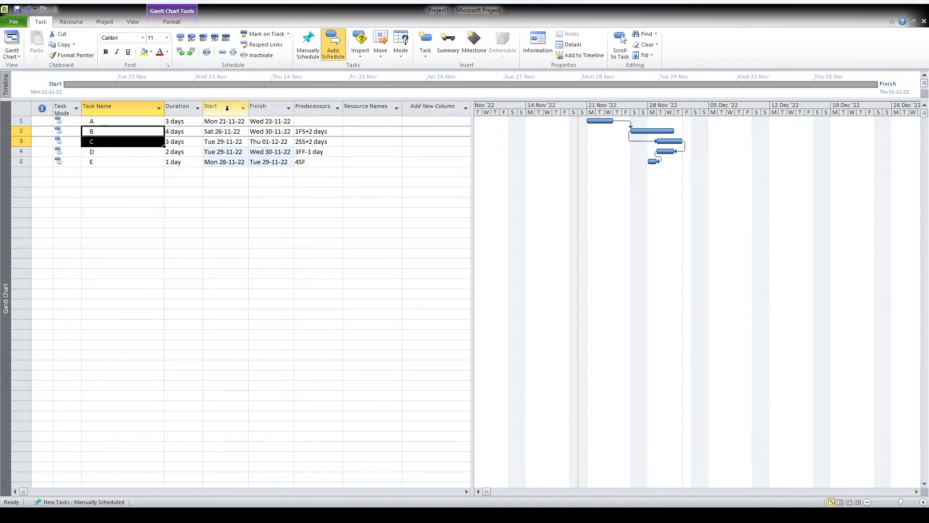
click(192, 52)
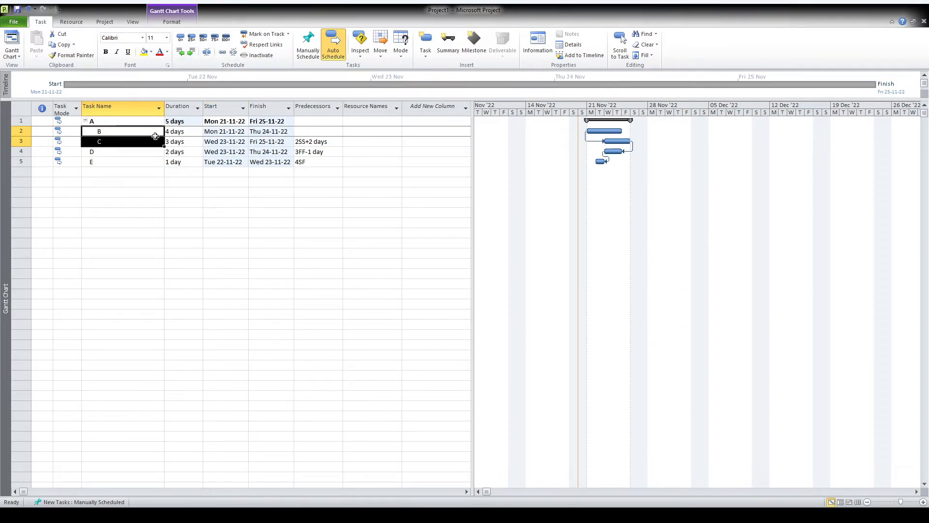
Step: Try to reduce summary task A's duration to 0 days, and undo both that change and the indent of tasks B and C
click(175, 121)
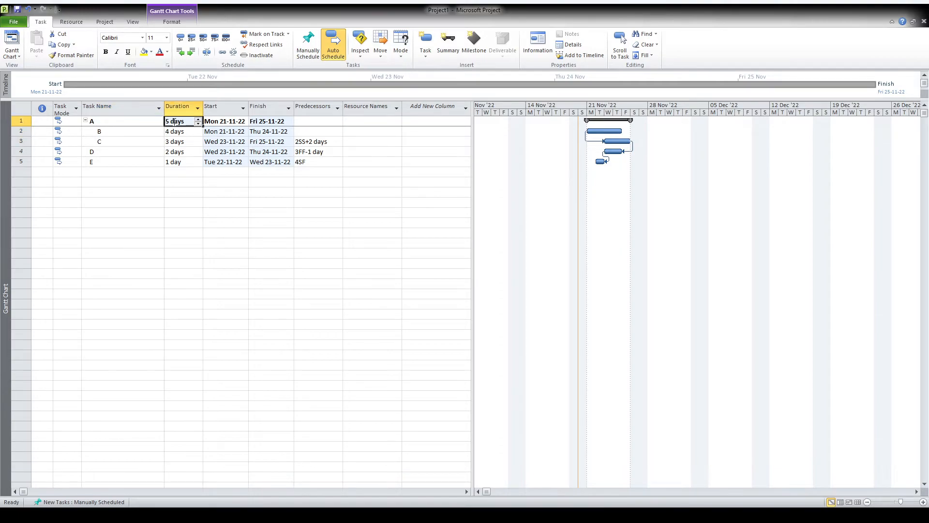
click(198, 124)
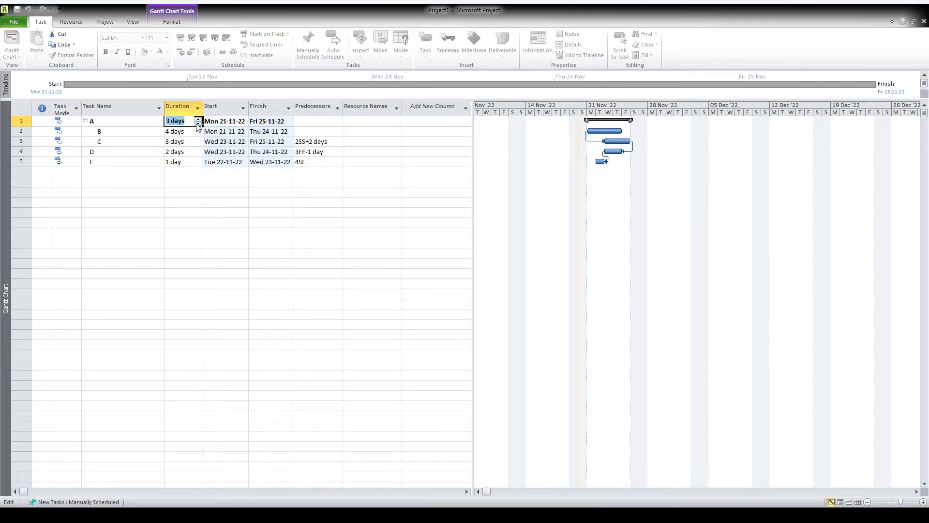
click(193, 183)
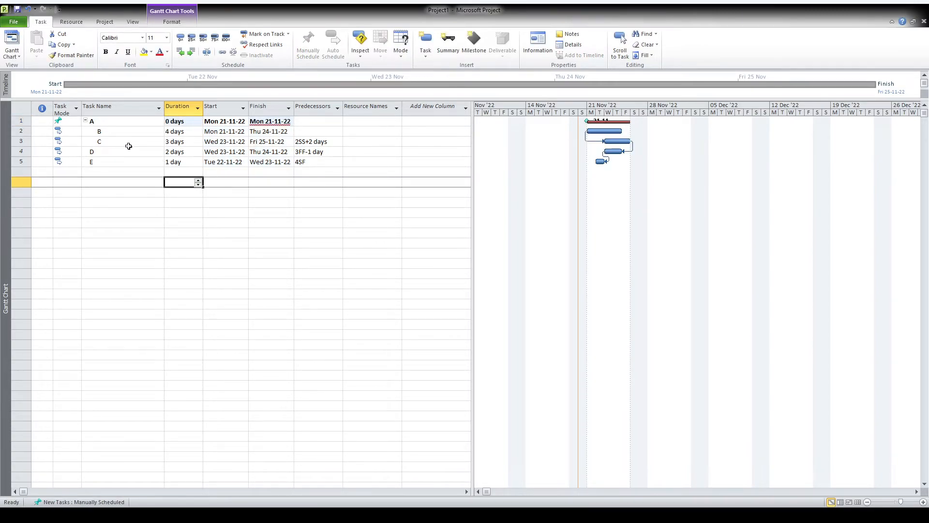
click(28, 10)
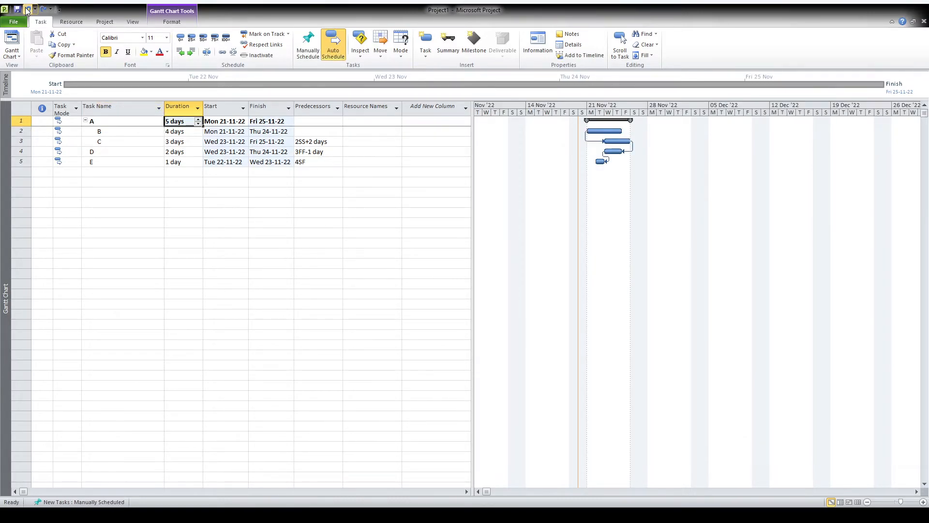
click(27, 10)
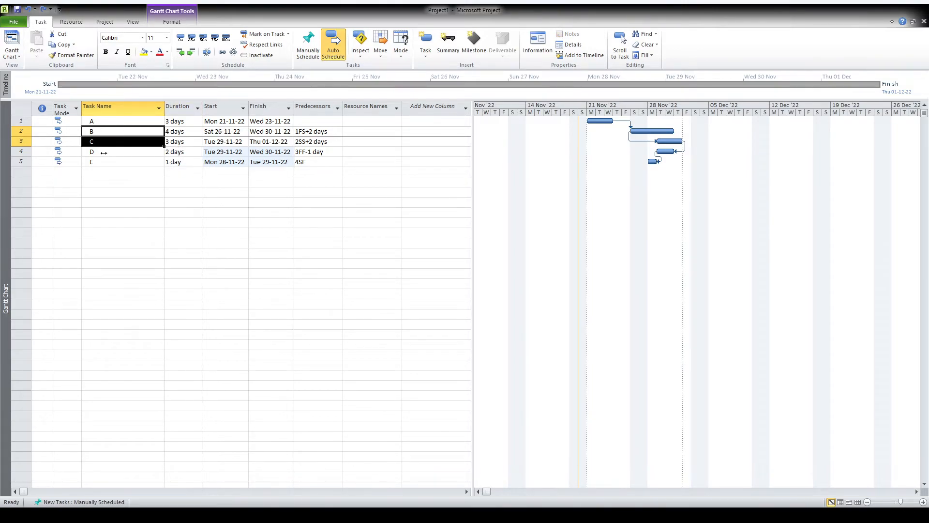
Step: Indent tasks B and C under task A again, and outdent them back to the top level
click(192, 52)
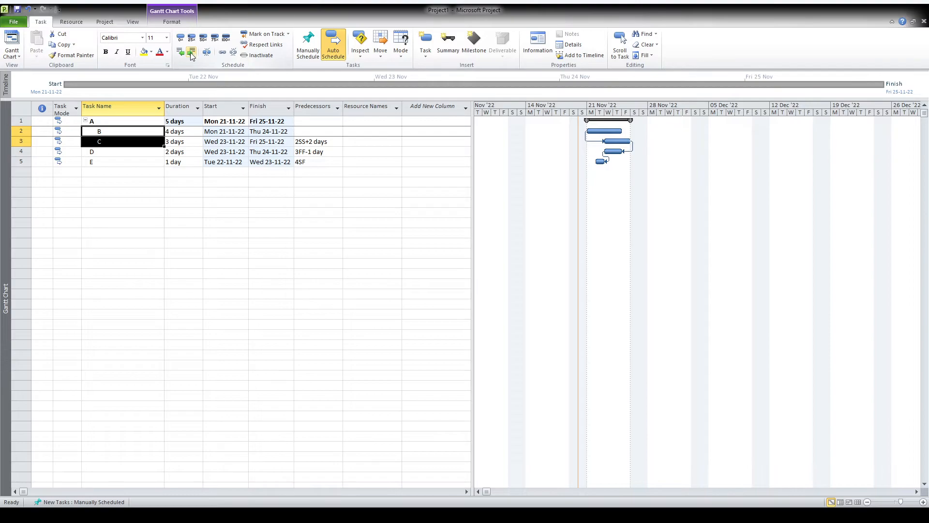
click(181, 53)
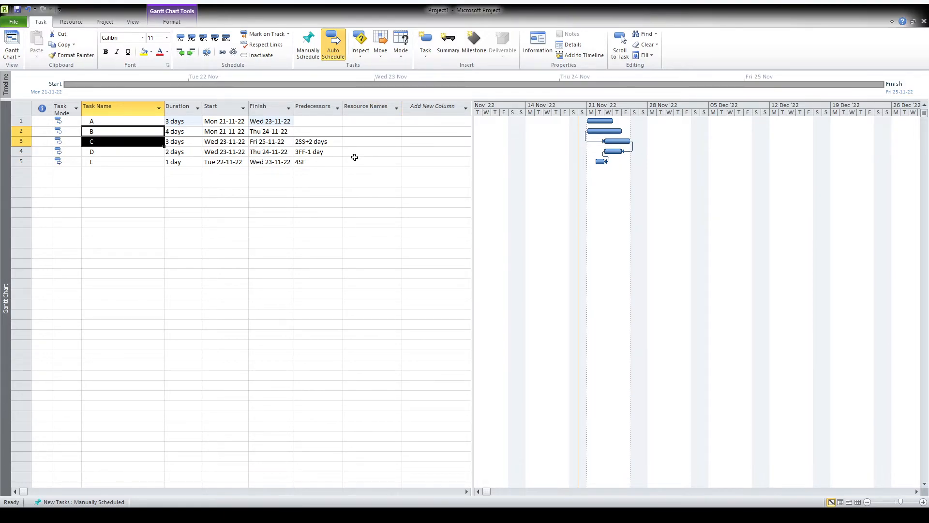
Step: Add a Free Slack column to the task table after Resource Names
click(446, 103)
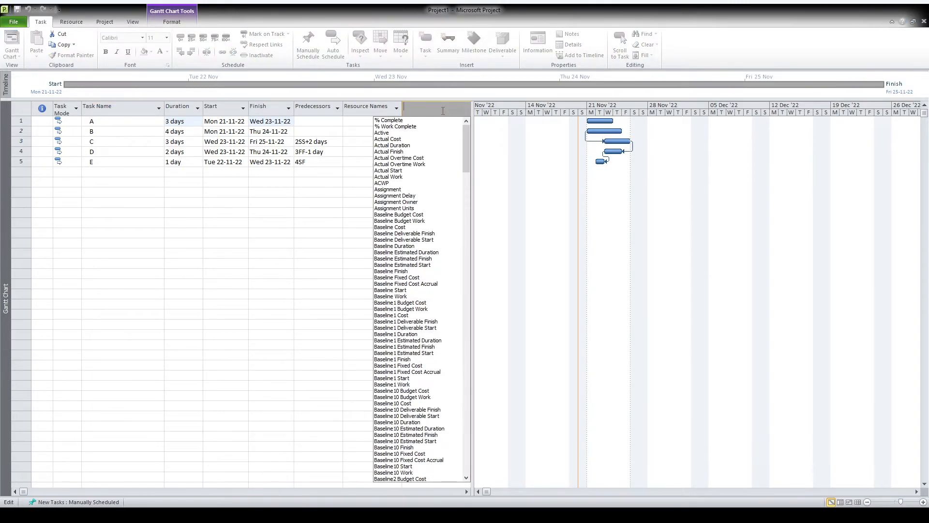
text(FREE Slack)
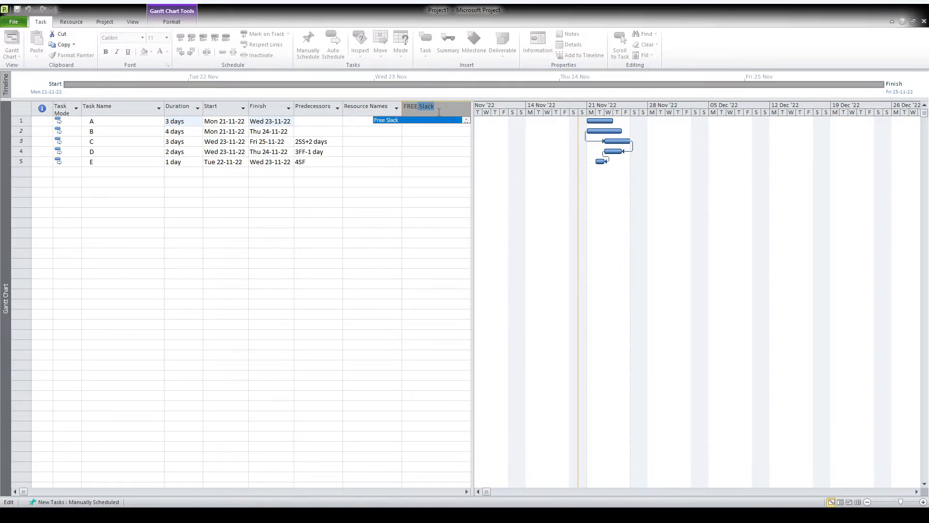
key(Return)
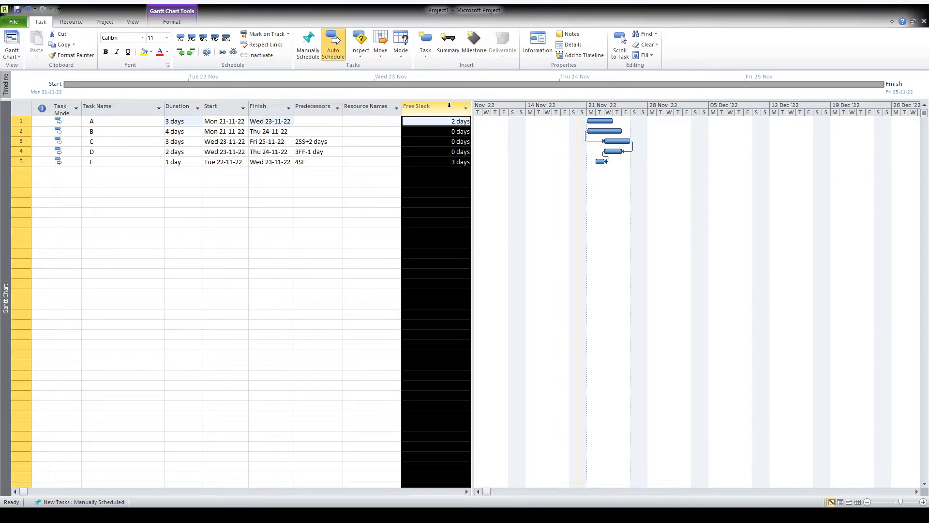
Step: Change the Free Slack column in the task table to show Total Slack
click(446, 108)
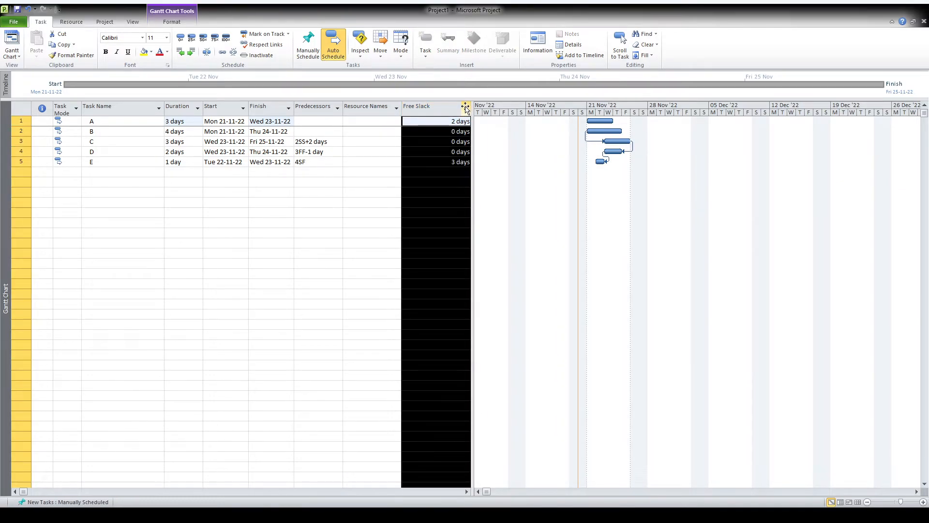
key(Insert)
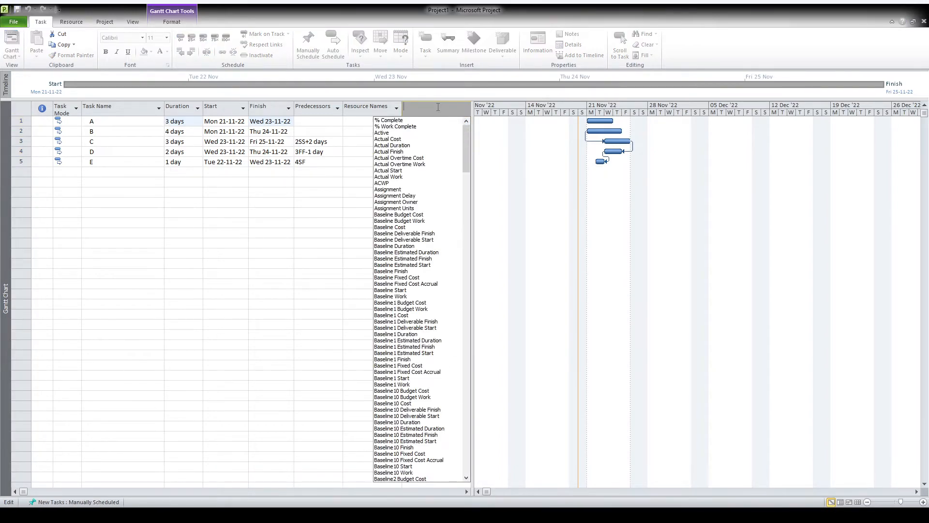
text(tOTA)
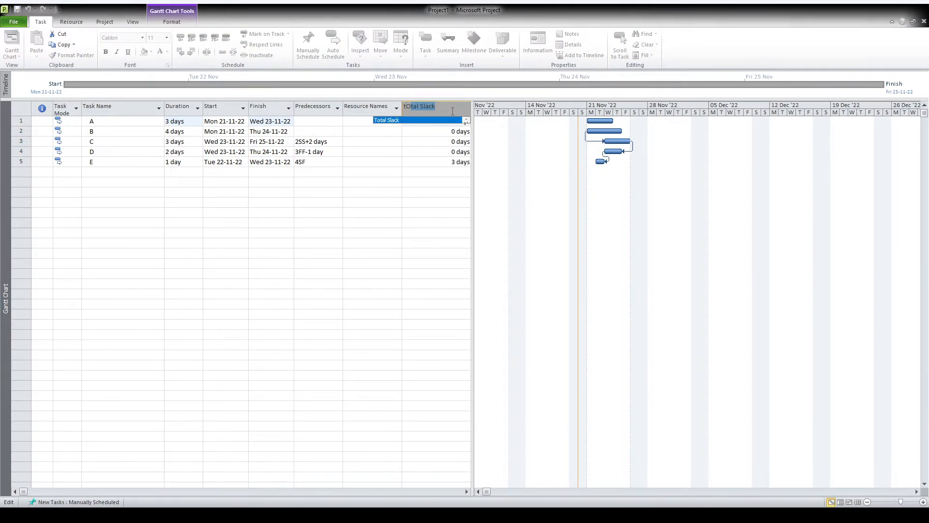
text(L)
key(Return)
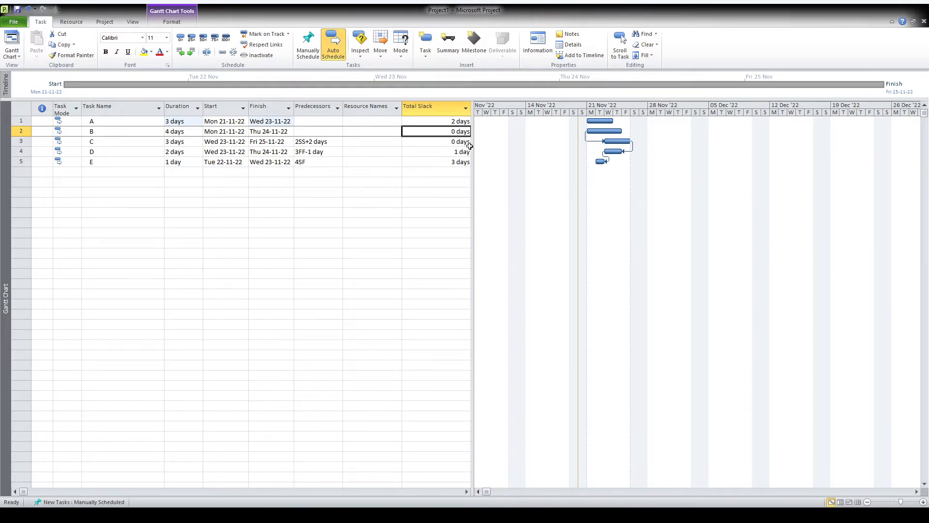
Step: Narrow the task table to end after the Predecessors column, and examine the program's Options
drag(473, 153, 342, 152)
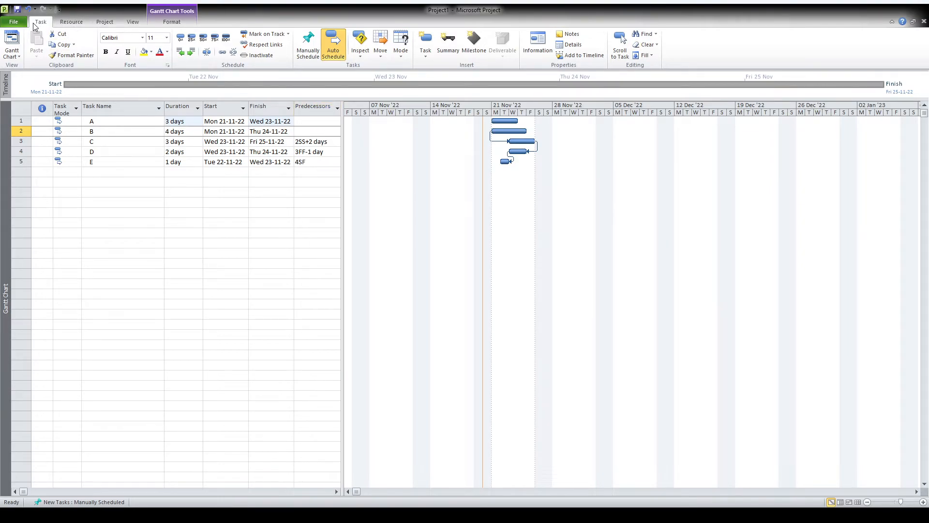
click(14, 22)
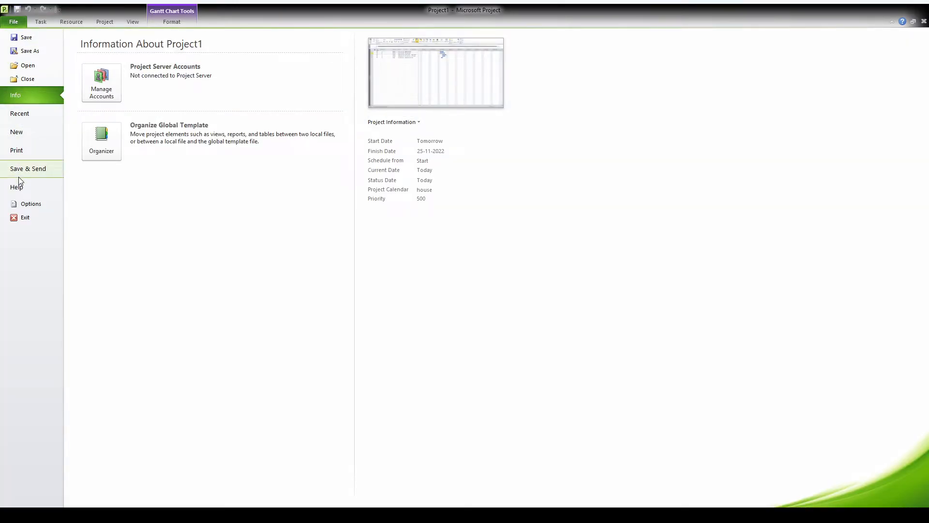
click(24, 203)
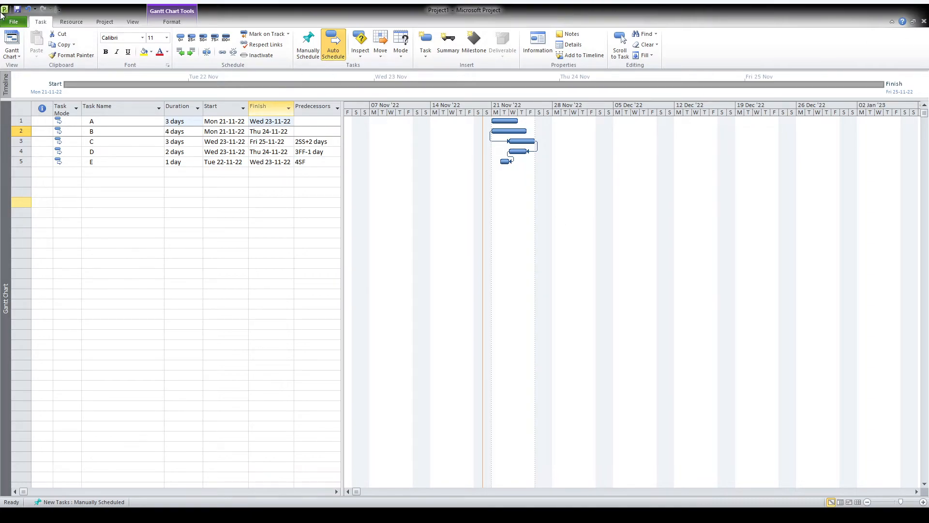
click(14, 24)
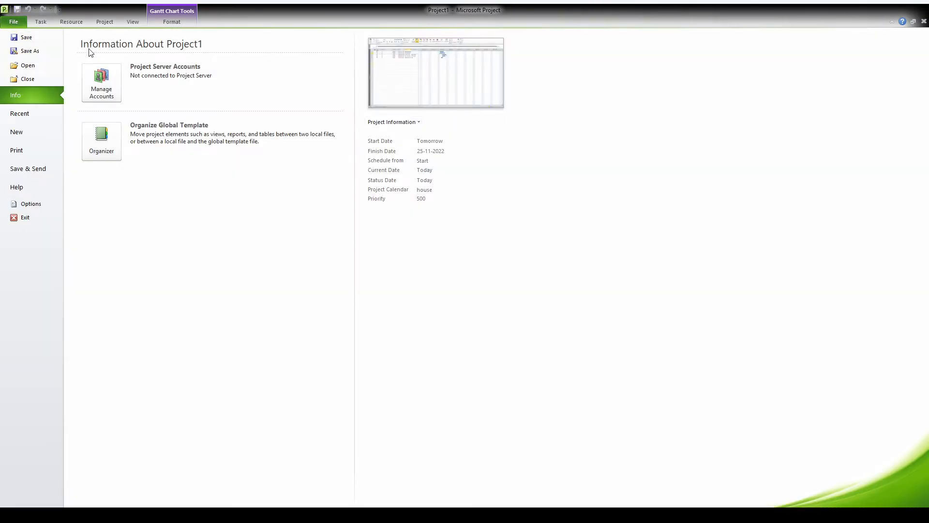
click(31, 203)
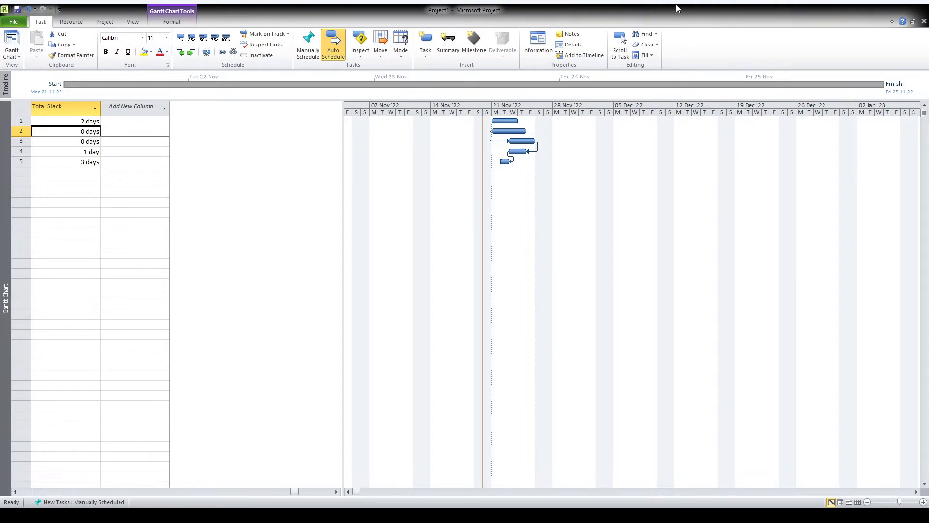
Step: Close the Project1 sample schedule
click(918, 7)
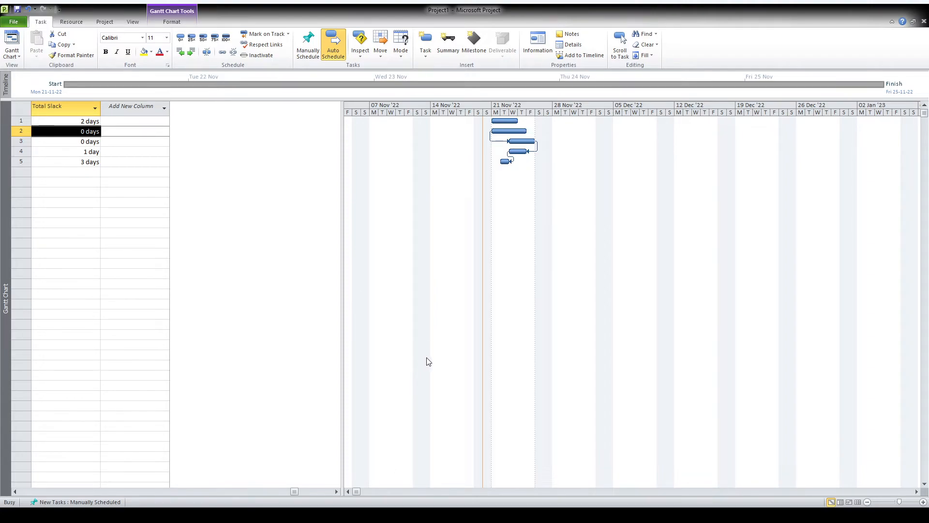
click(506, 287)
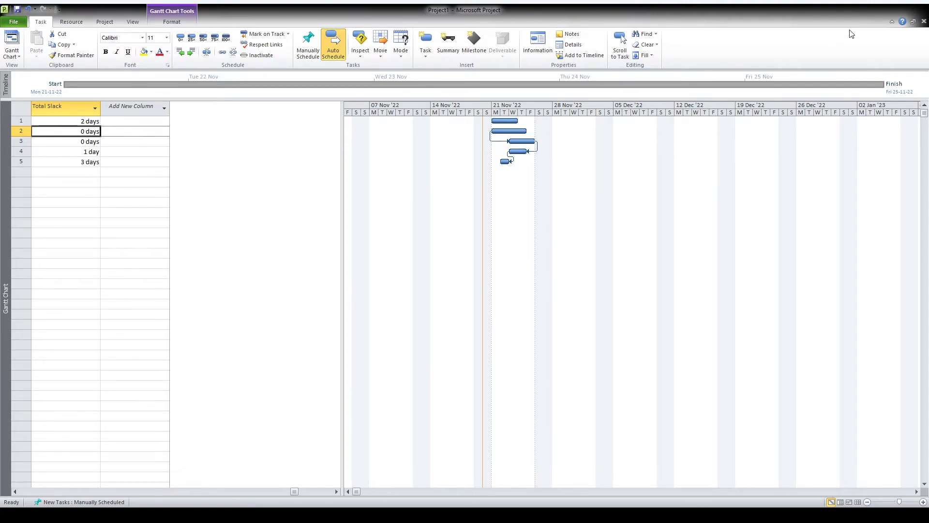
click(927, 8)
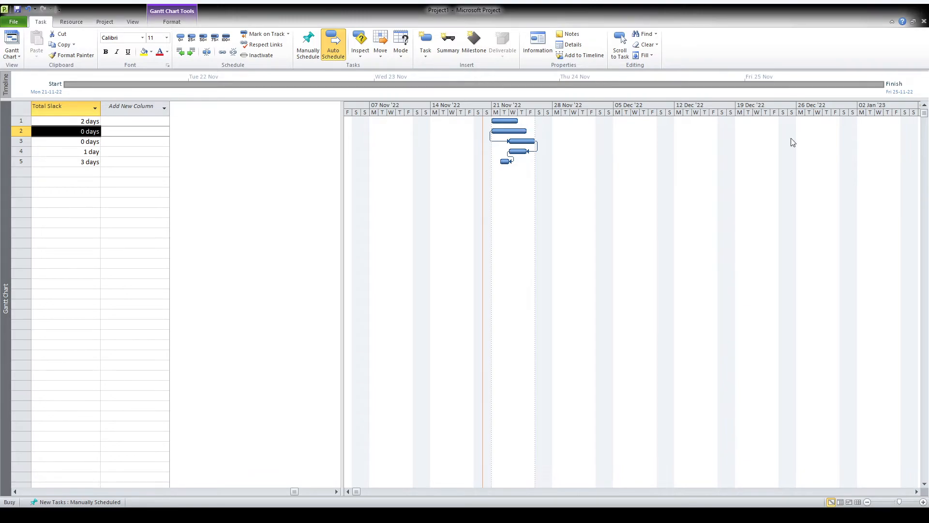
click(464, 290)
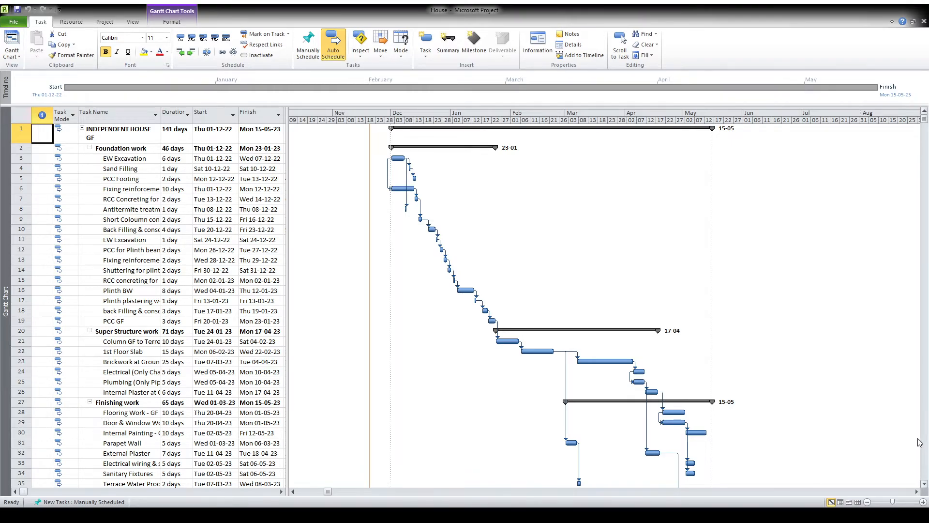
Step: Look through the House project's task list and Gantt chart down to Handing Over, and return to the first task
click(925, 484)
click(924, 484)
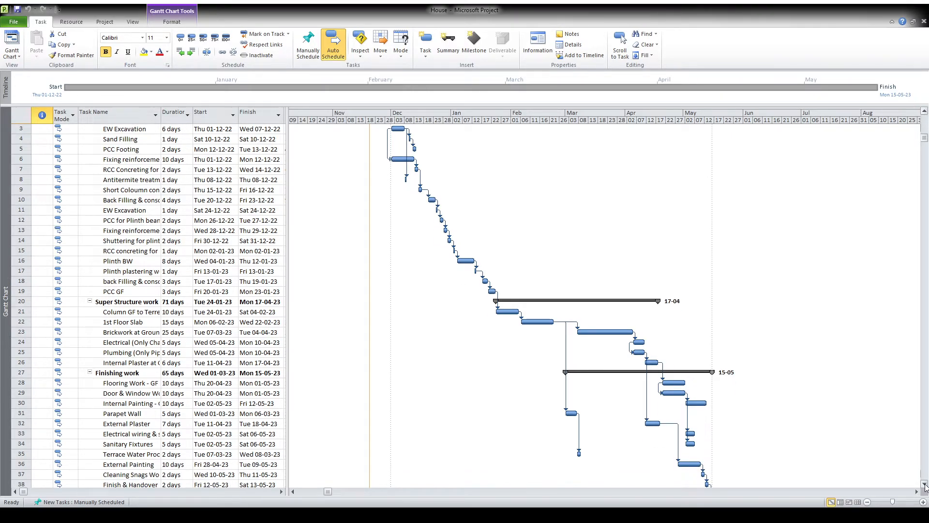
click(925, 484)
click(925, 483)
click(924, 483)
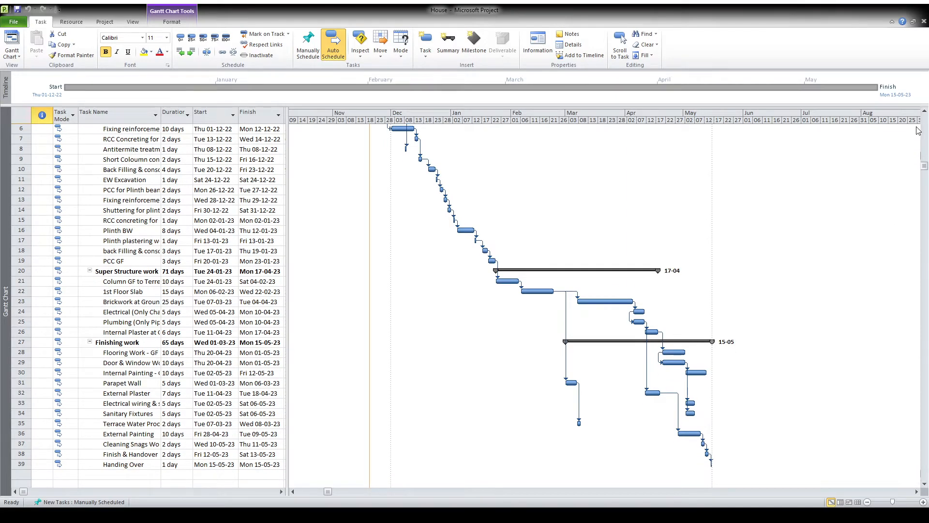
click(924, 111)
click(925, 111)
click(925, 112)
click(924, 112)
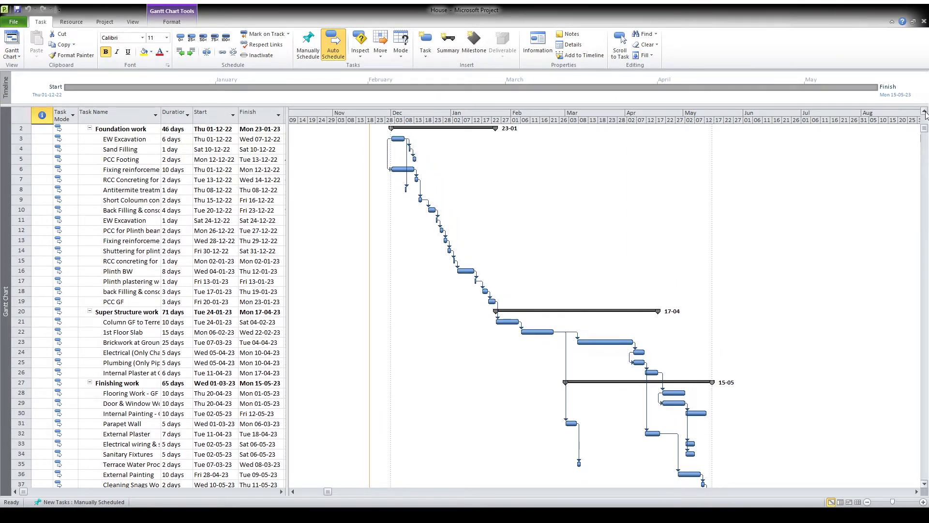
click(925, 112)
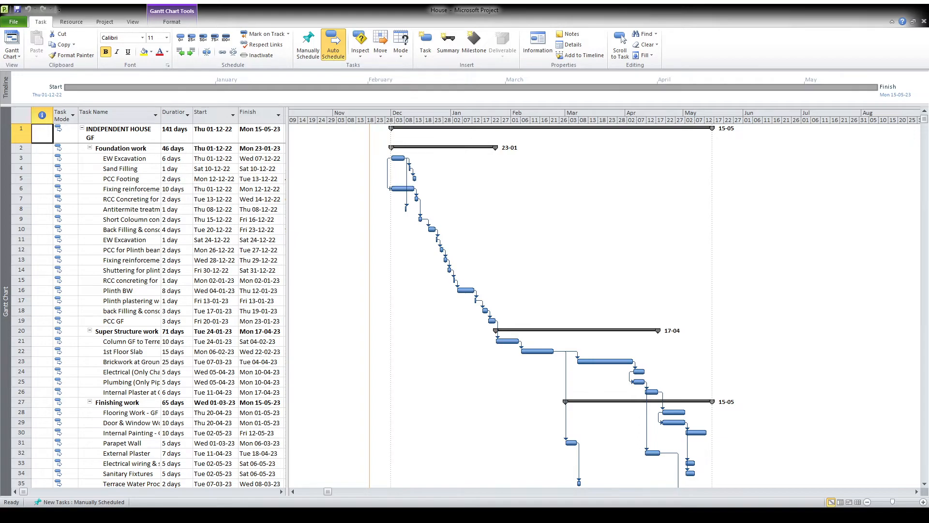
Step: Widen the Task Name column so the longer task names can be read
drag(162, 116, 181, 117)
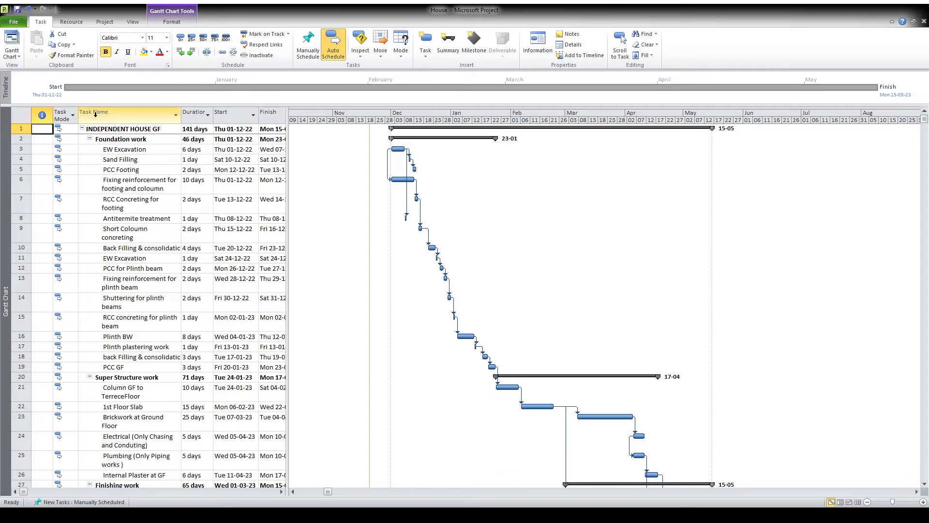
Step: Outdent all Foundation work subtasks from EW Excavation to PCC GF, and indent them back under Foundation work
click(110, 150)
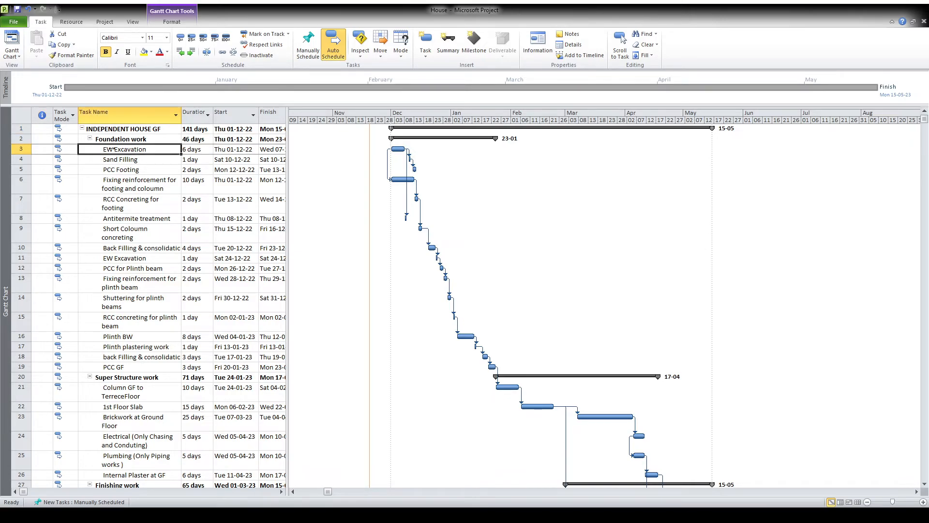
key(shift+Down)
key(shift+Down)
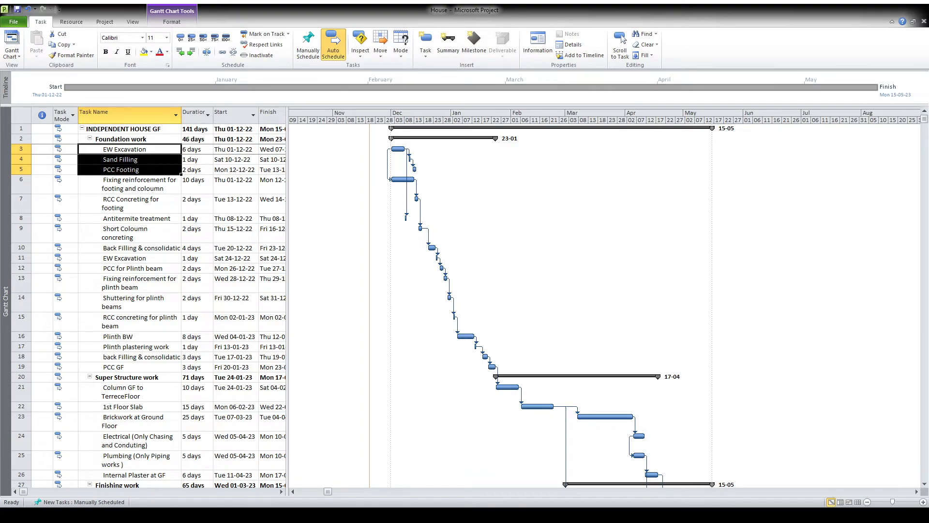
key(shift+Down)
key(shift+Down)
key(shift+Down)
key(shift+Down)
key(shift+Down)
key(shift+Down)
key(shift+Down)
key(shift+Down)
key(shift+Down)
key(shift+Down)
key(shift+Down)
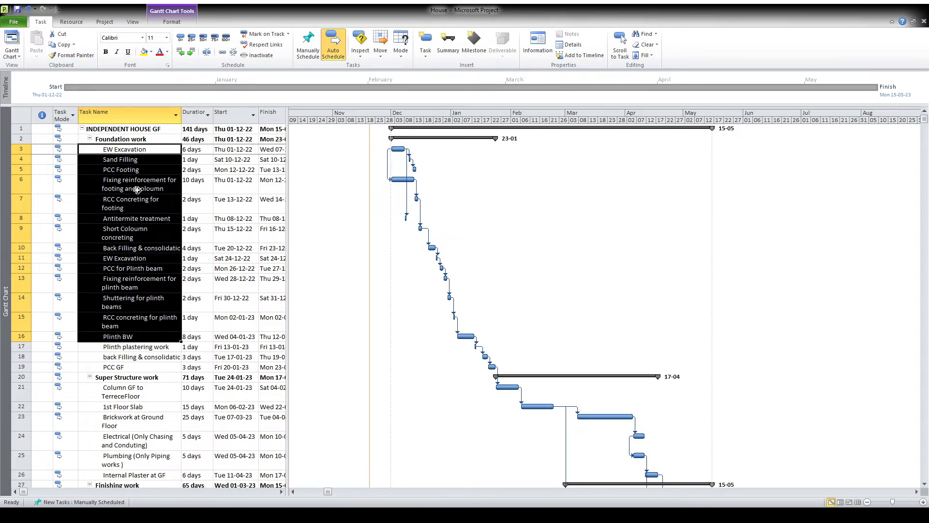
key(shift+Down)
key(shift+Down)
key(shift+Down)
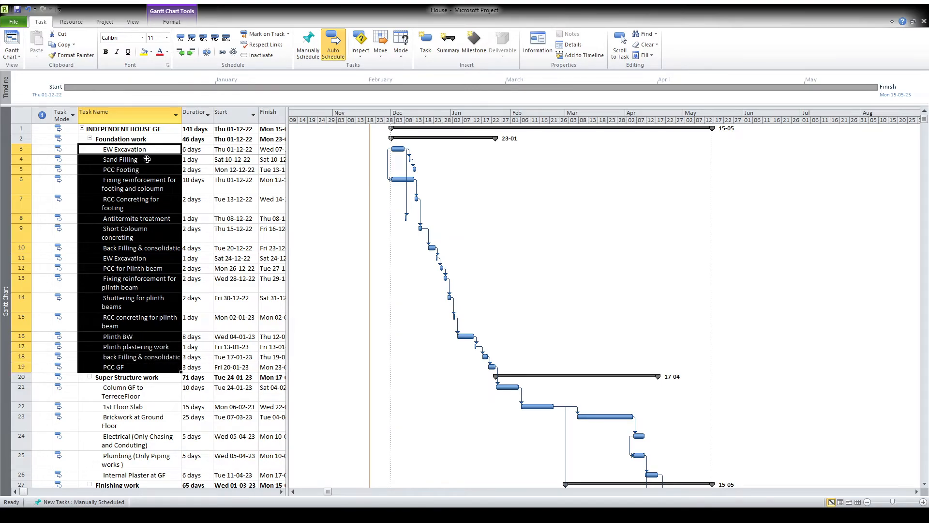
click(181, 53)
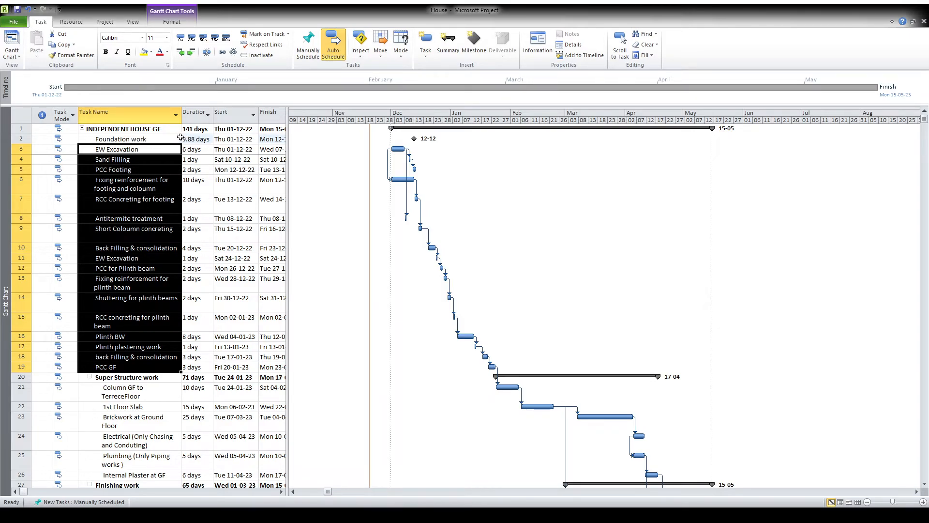
click(191, 51)
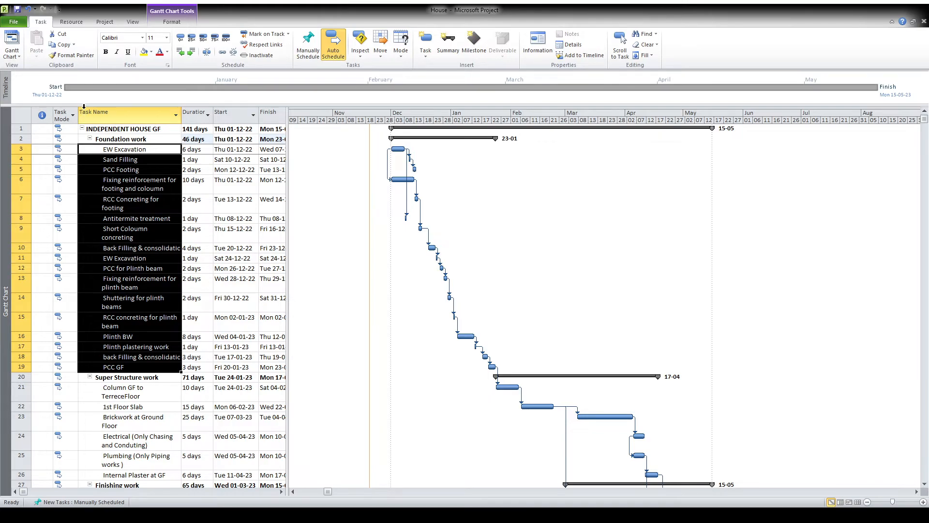
Step: Insert a WBS column before Task Name and narrow it to fit its numbering
click(99, 112)
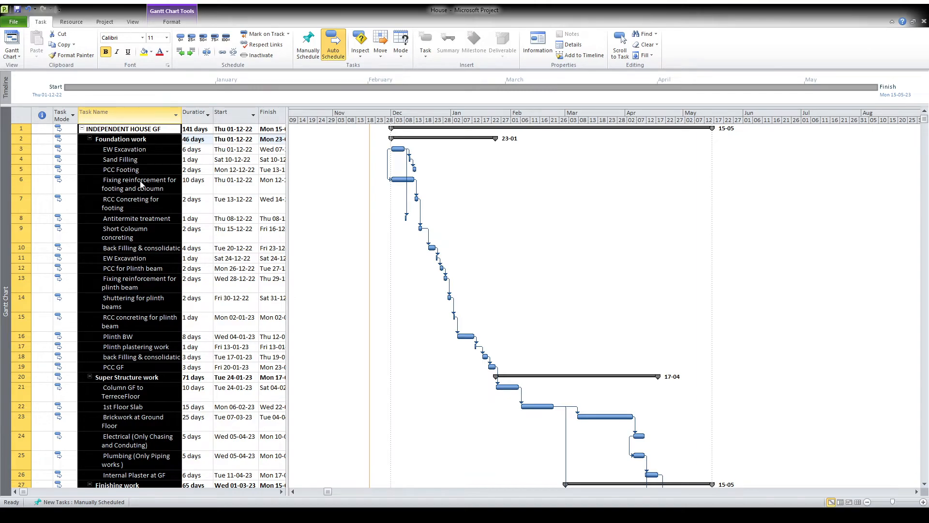
key(Insert)
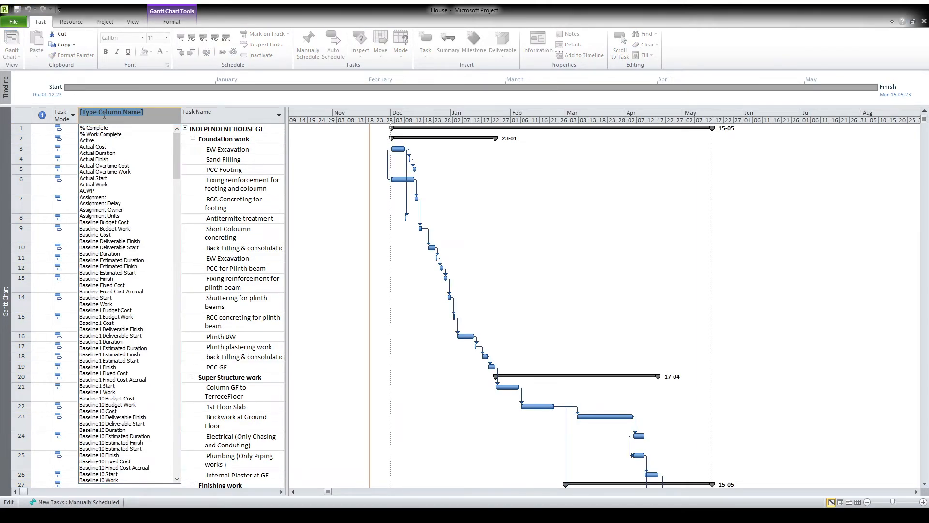
text(W)
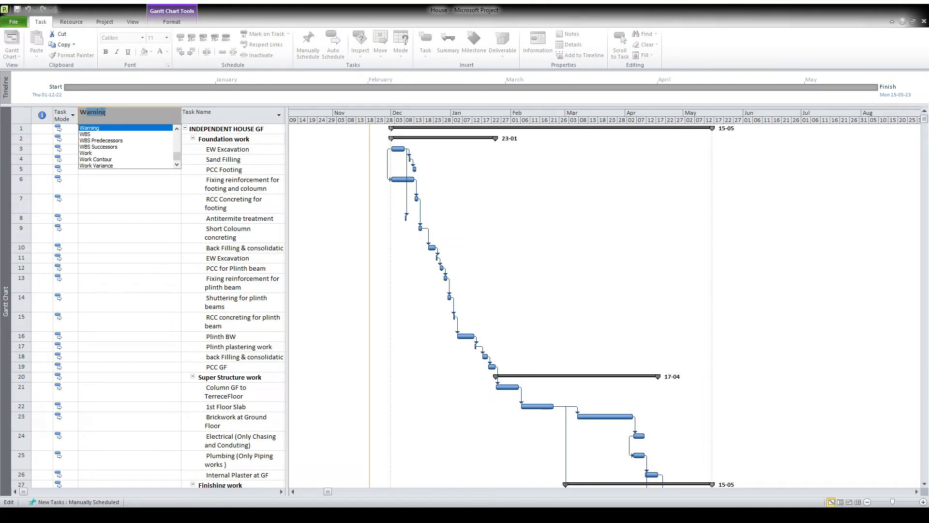
text(BS)
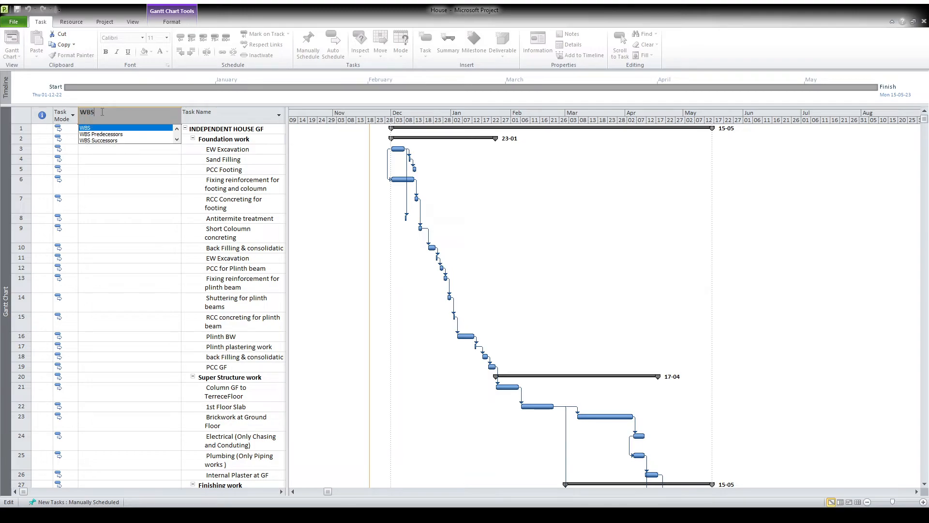
click(103, 128)
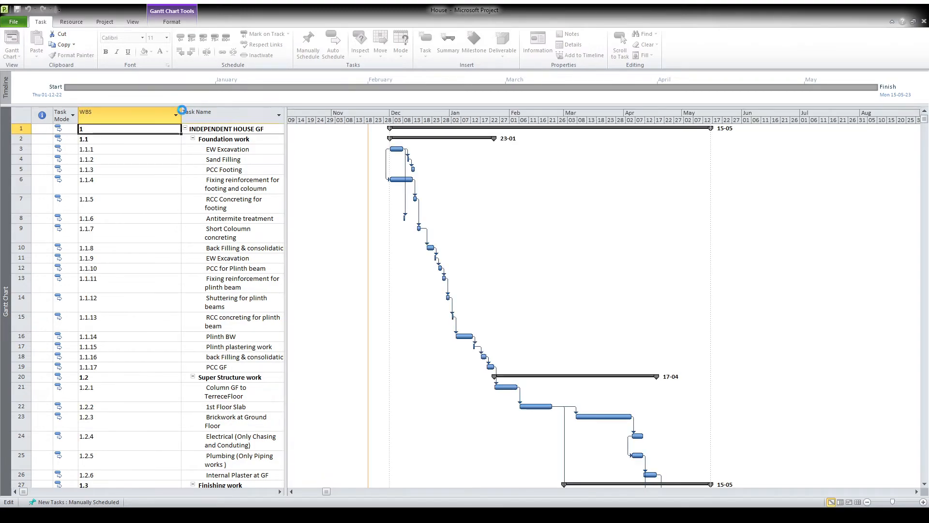
drag(181, 113, 104, 112)
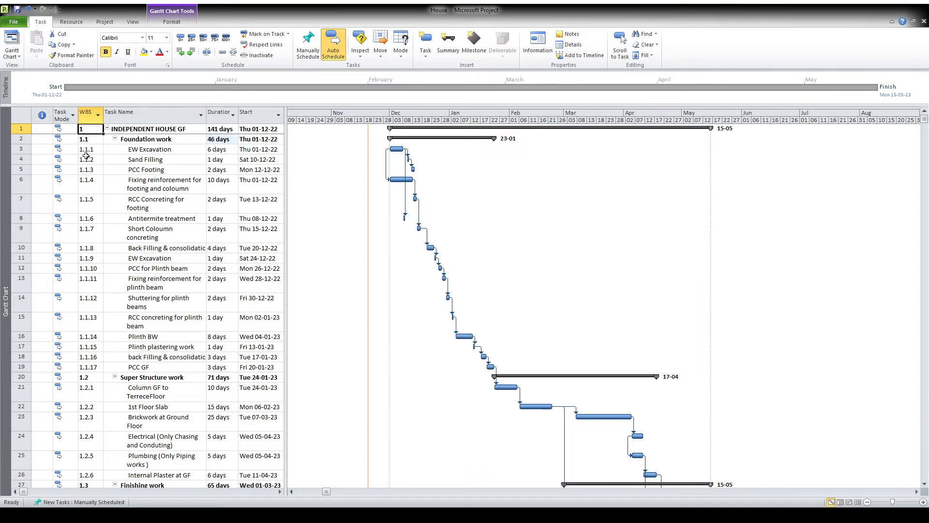
Step: Examine the WBS numbering of the Foundation work, Super Structure work and Finishing work tasks
click(925, 484)
click(925, 485)
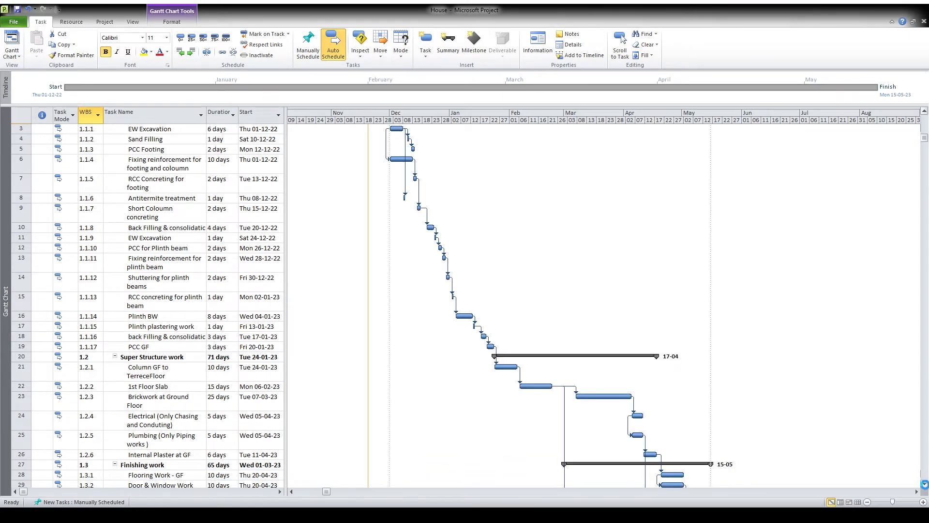
click(925, 111)
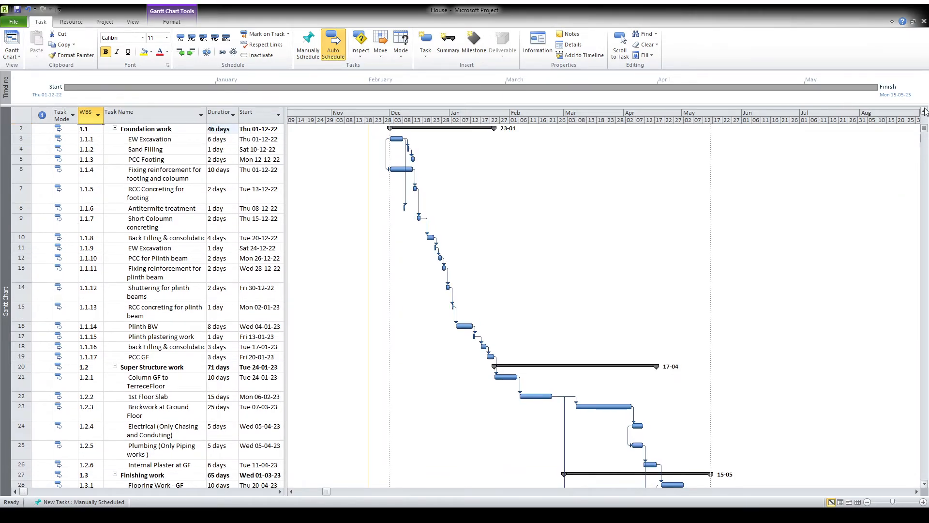
click(925, 111)
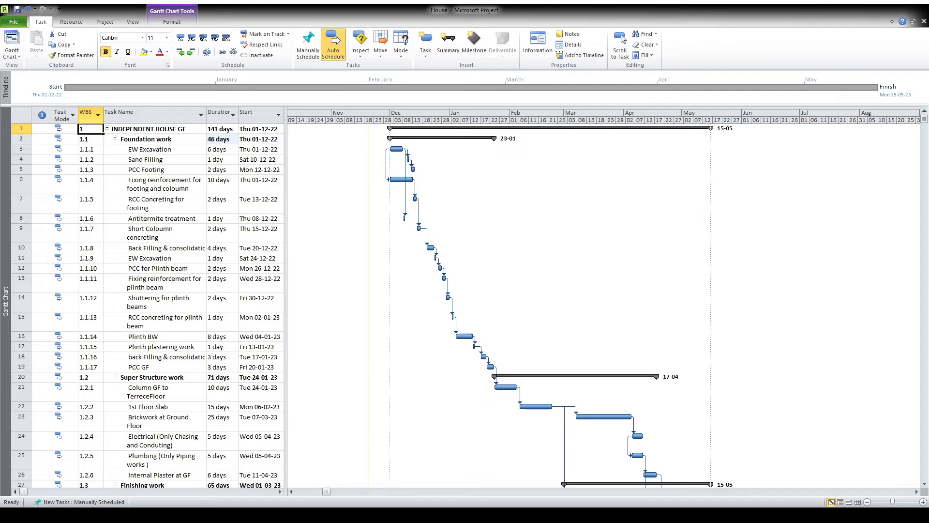
click(924, 485)
click(926, 485)
click(925, 486)
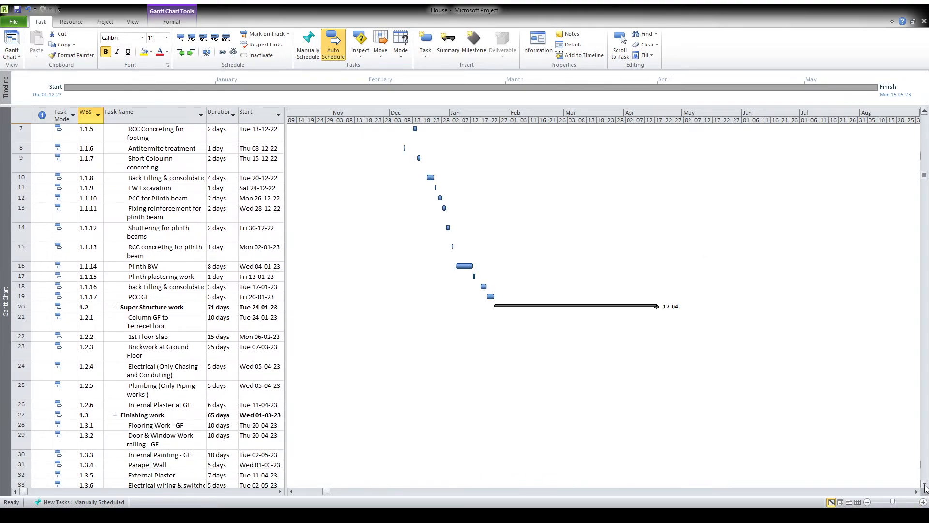
click(925, 485)
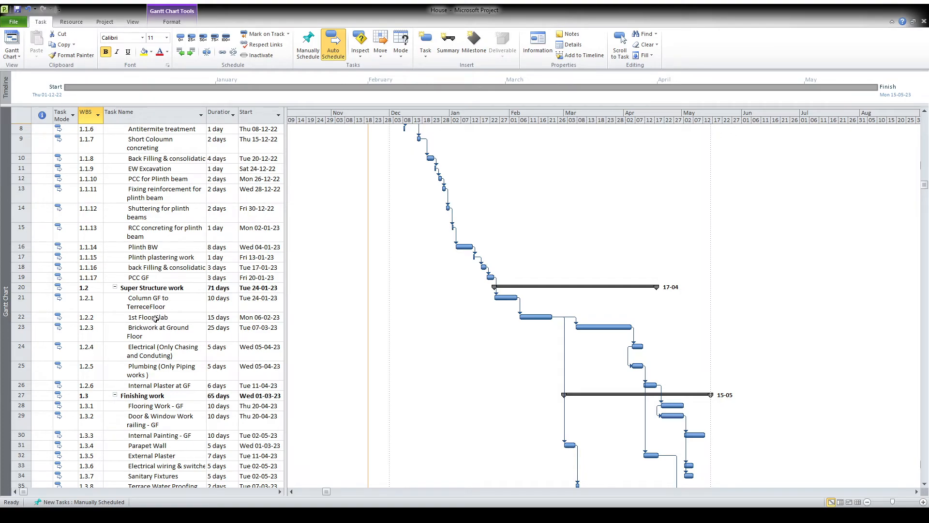
Step: Rename the task 1st Floor Slab under Super Structure work as "1st terrace Slab"
click(146, 318)
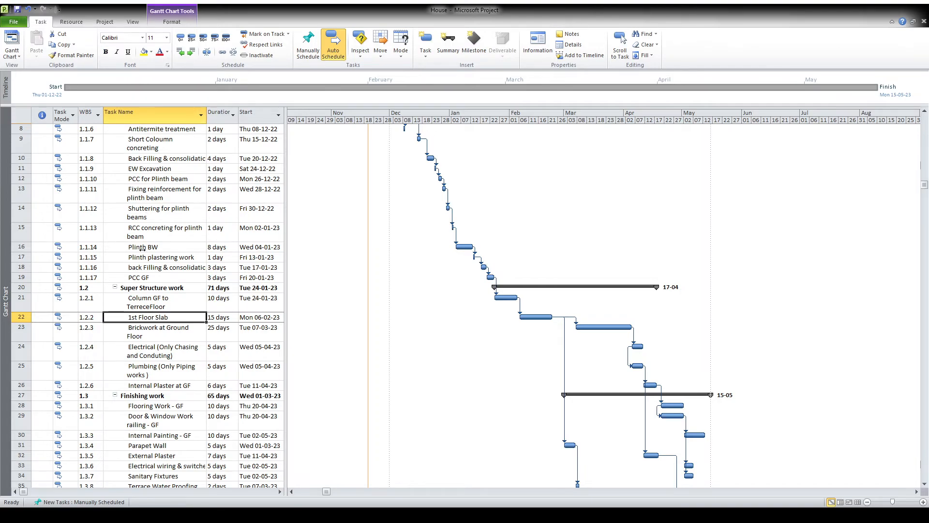
double_click(155, 317)
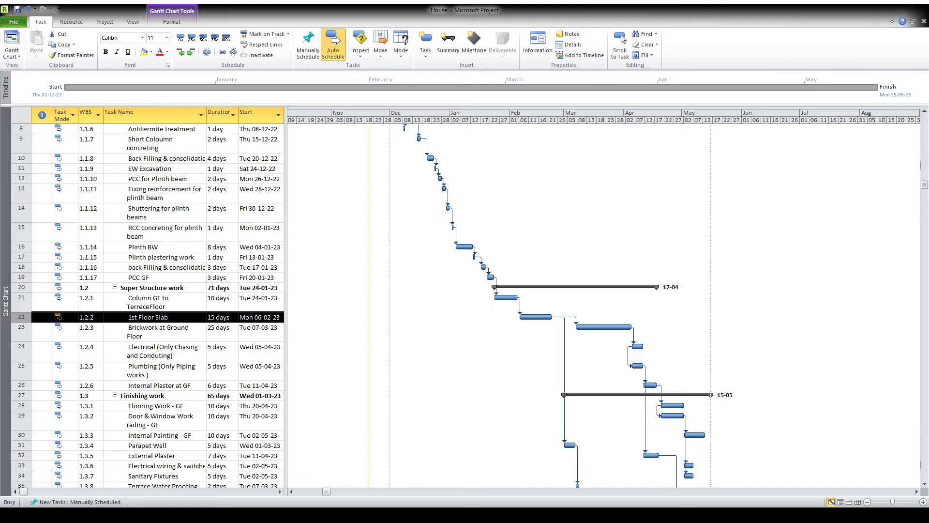
click(562, 340)
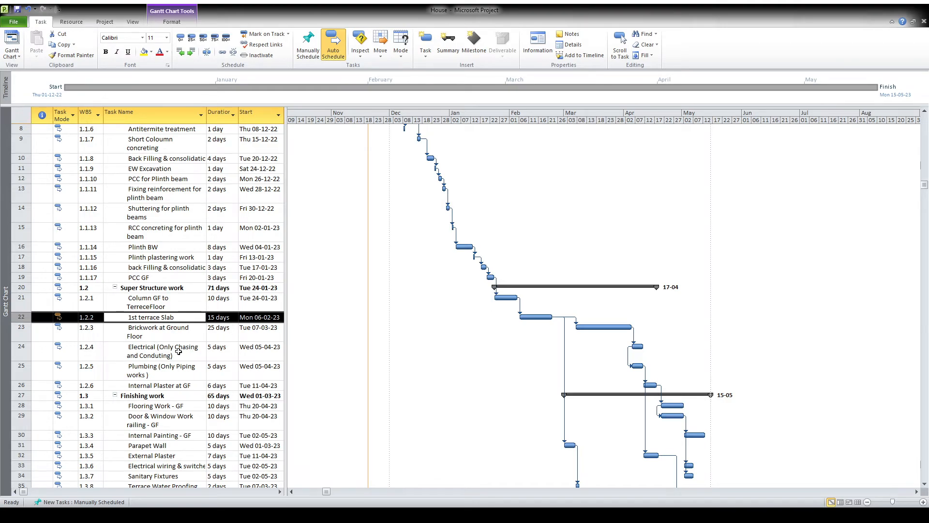
click(924, 485)
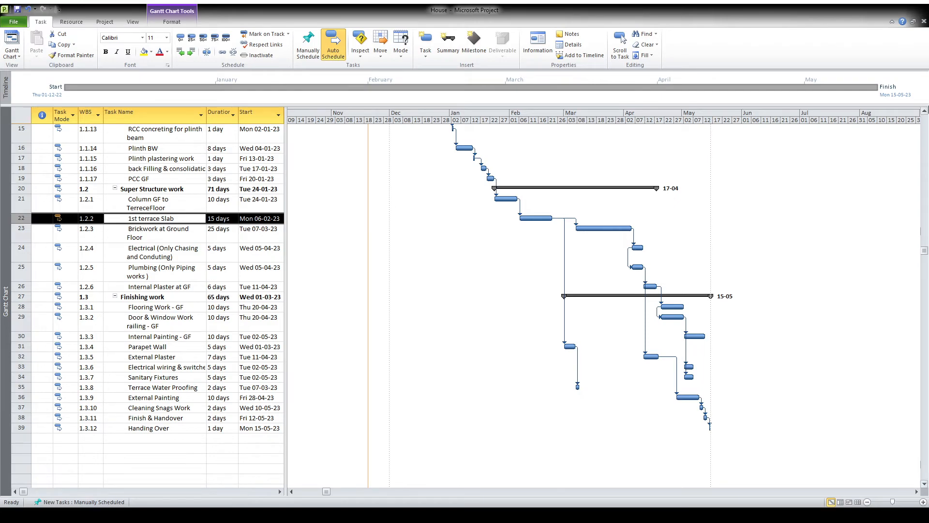
Step: Examine the House schedule's tasks and Gantt bars from Finishing work back up to the INDEPENDENT HOUSE GF summary
click(925, 112)
click(926, 113)
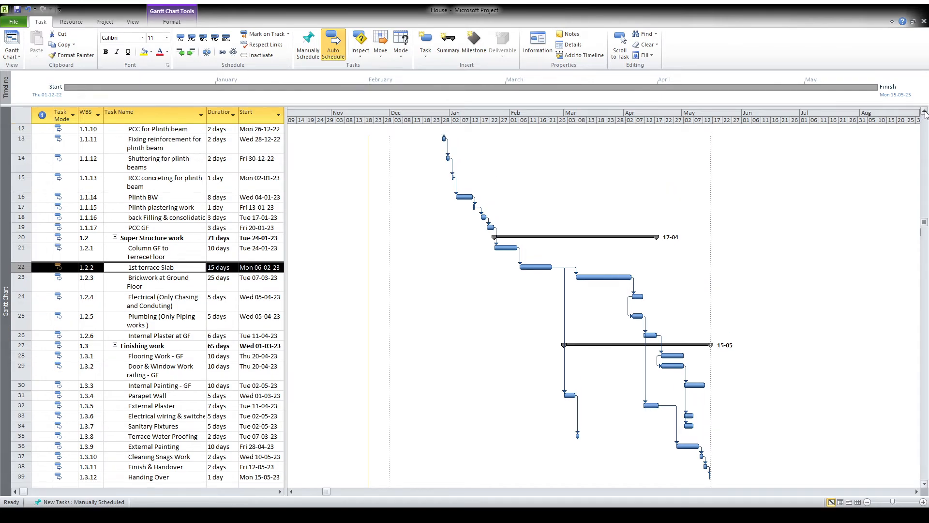
click(925, 112)
click(925, 112)
click(925, 112)
click(925, 112)
click(925, 112)
click(925, 112)
click(925, 112)
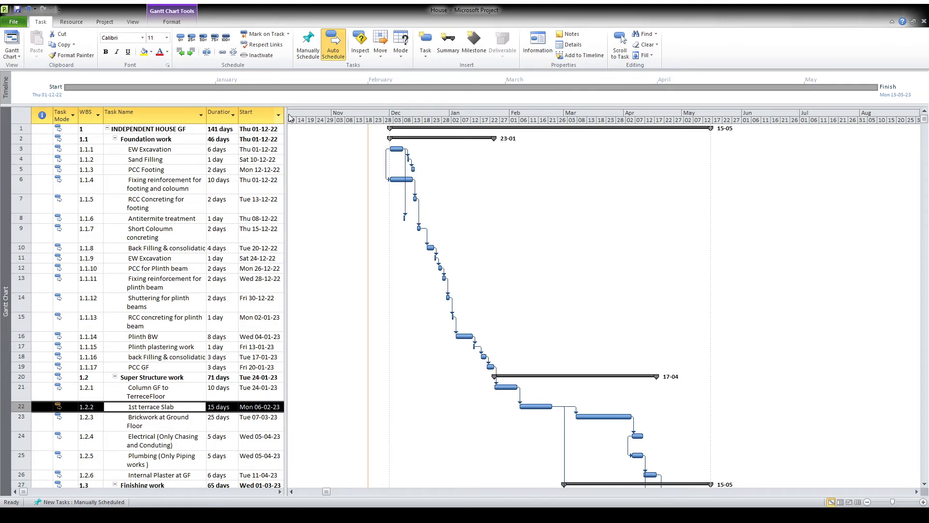
Step: Undo the rename of the slab task under Super Structure work and widen the task table to show the Finish and Predecessors columns
drag(286, 113, 336, 123)
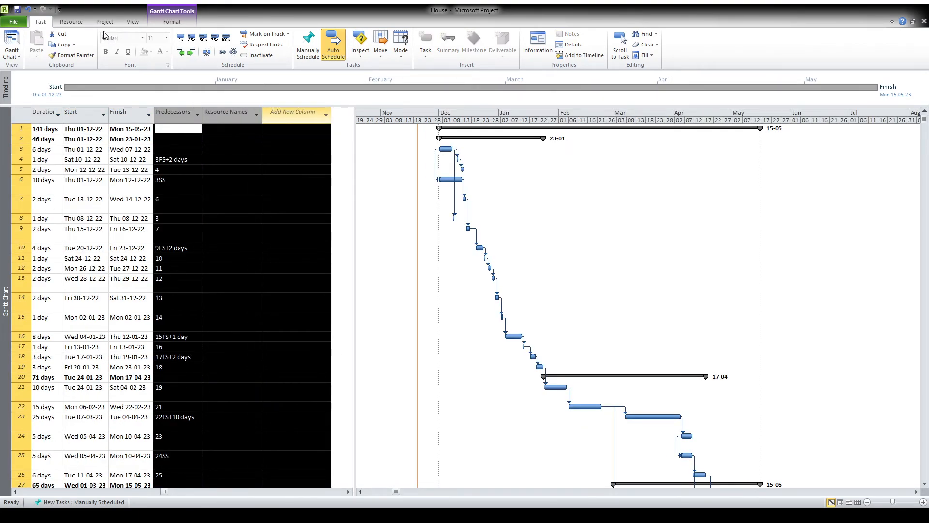
click(28, 9)
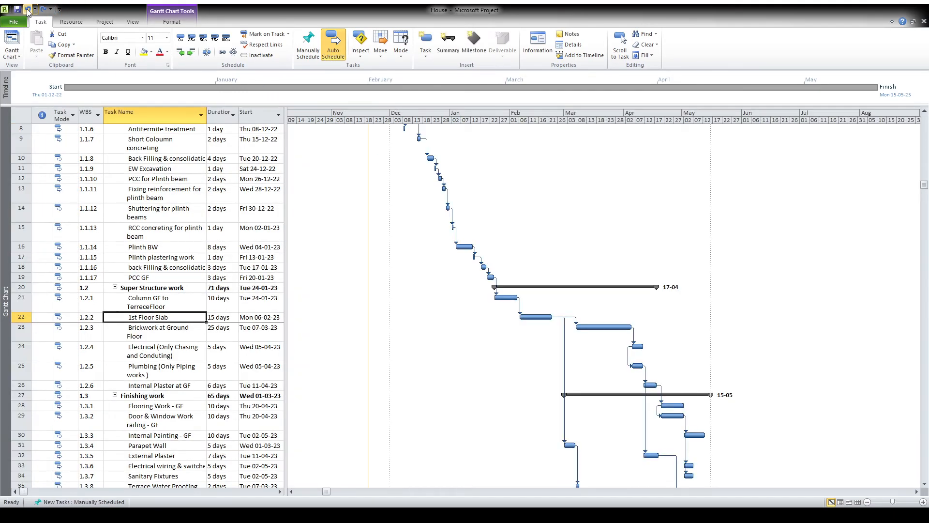
drag(286, 111, 378, 113)
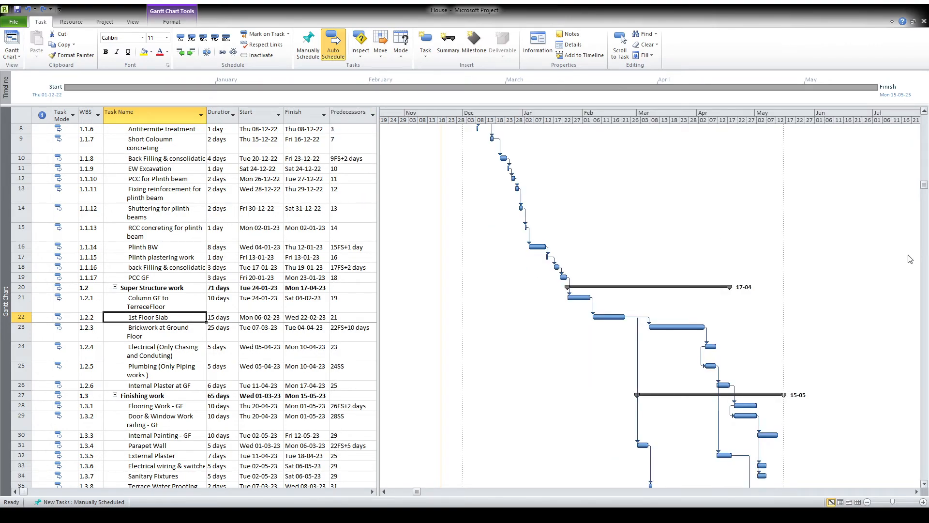
Step: Examine the finish dates and predecessors of all tasks from Foundation work to Handing Over
click(924, 112)
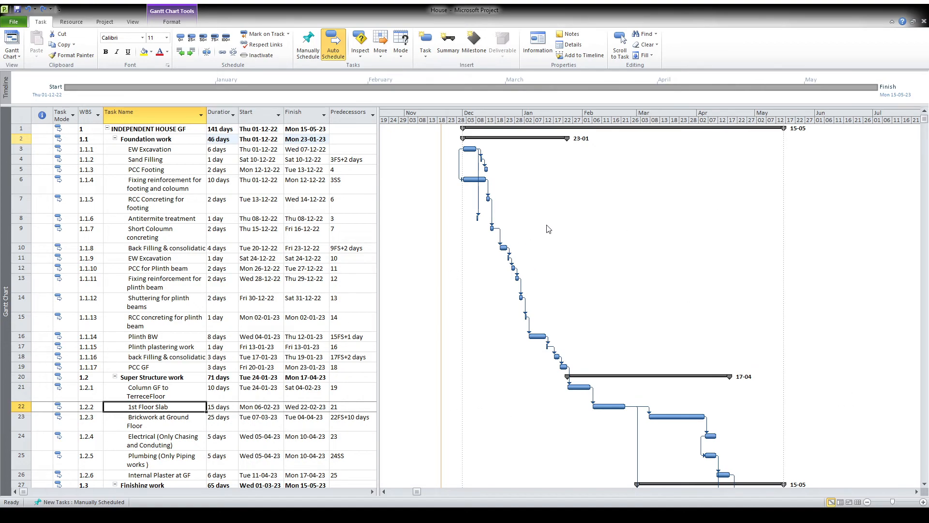
click(924, 484)
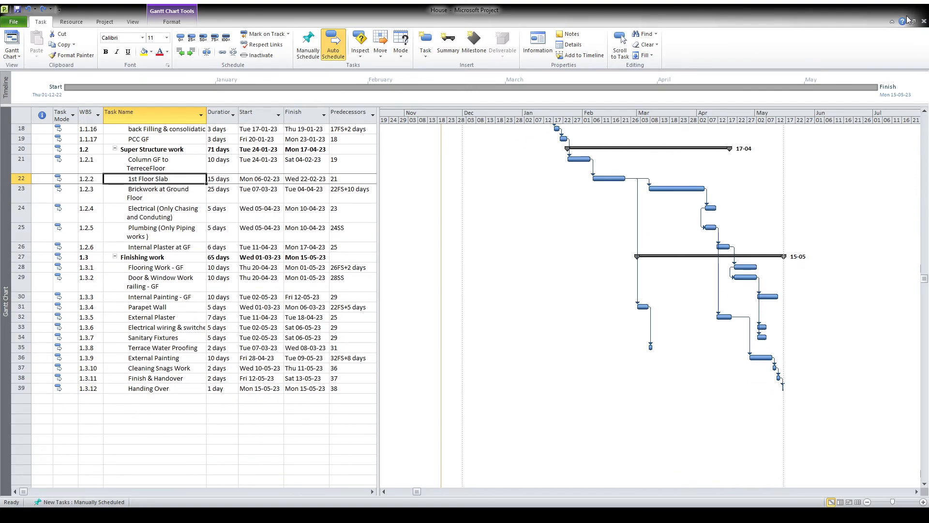
click(925, 111)
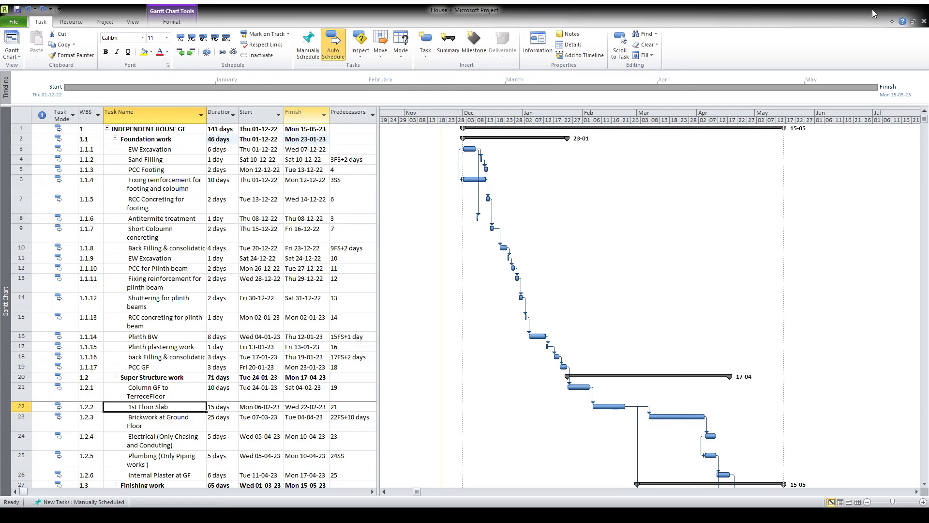
click(872, 10)
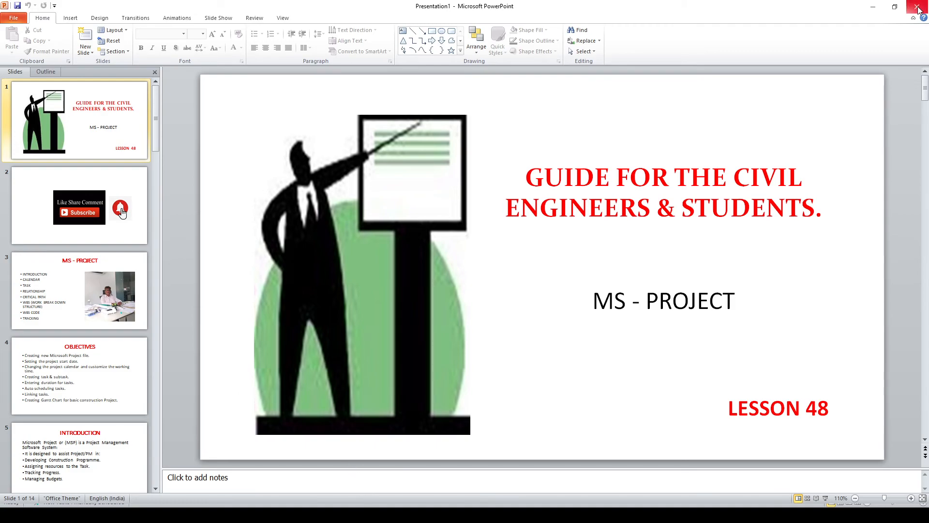
click(872, 10)
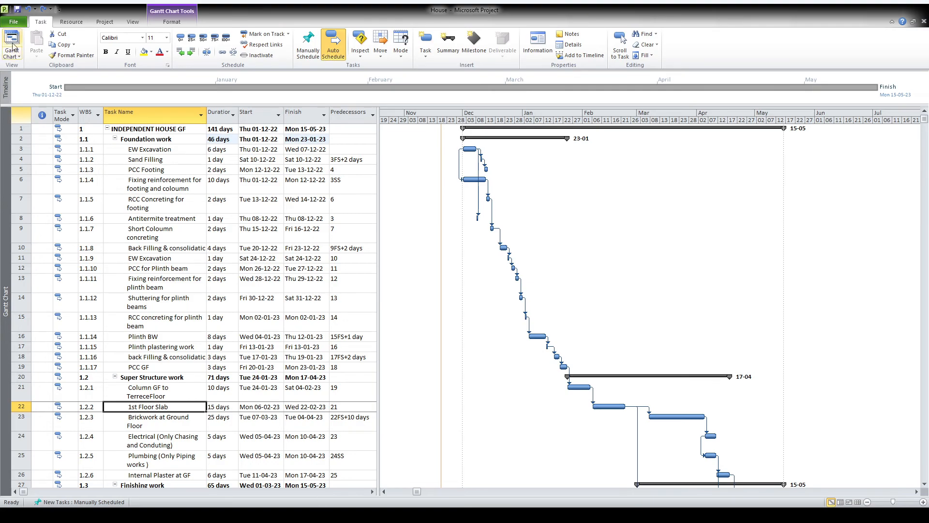
Step: Preview the printout of the entire project and scale it to fit on a single page
click(15, 22)
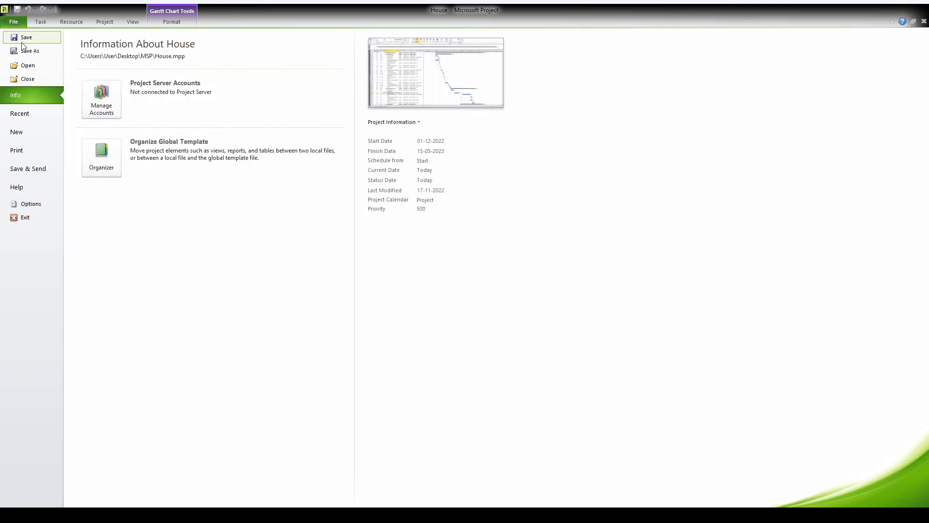
click(29, 151)
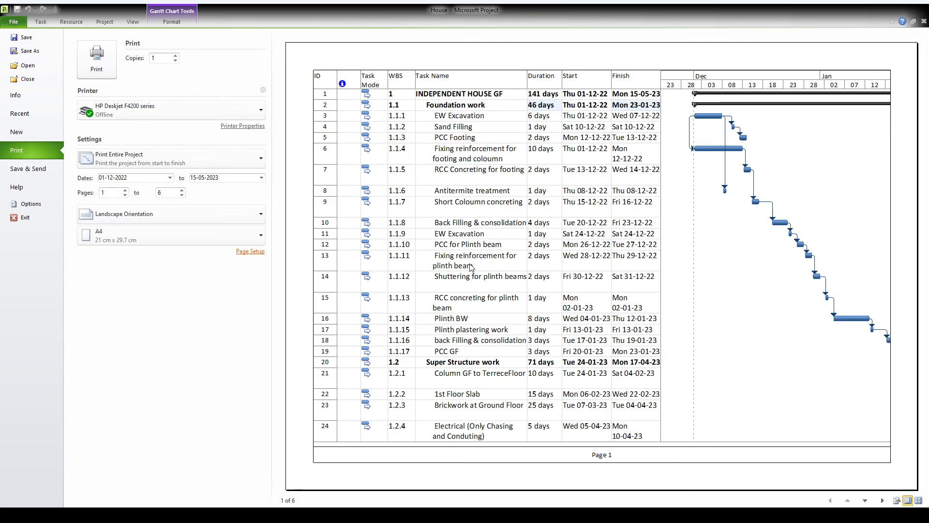
click(515, 343)
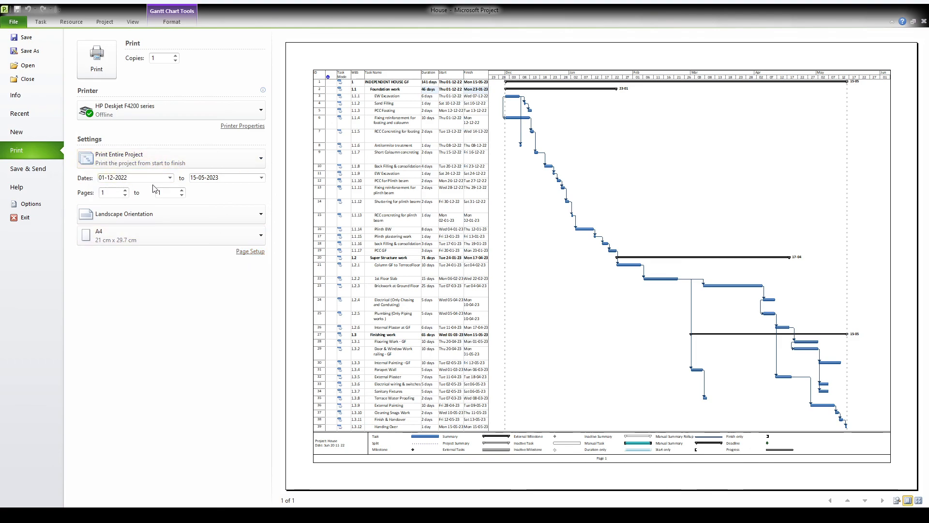
click(250, 251)
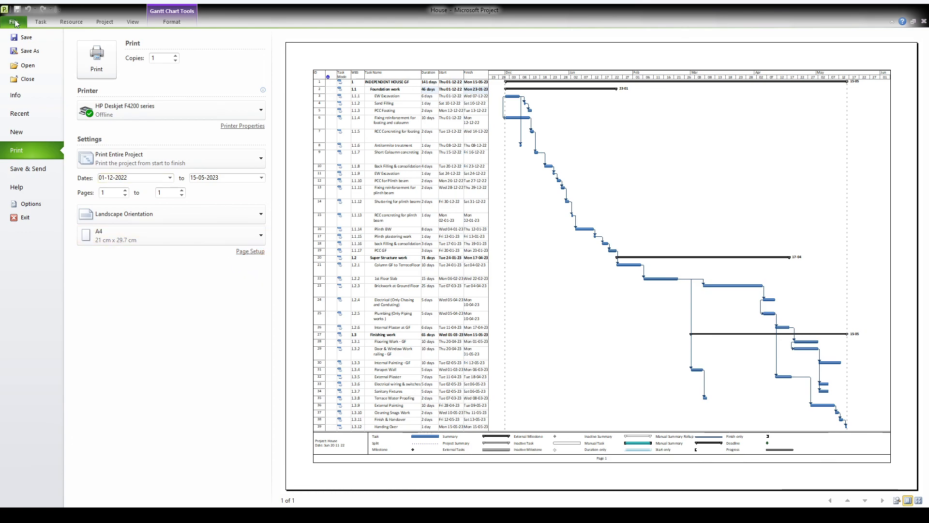
click(101, 22)
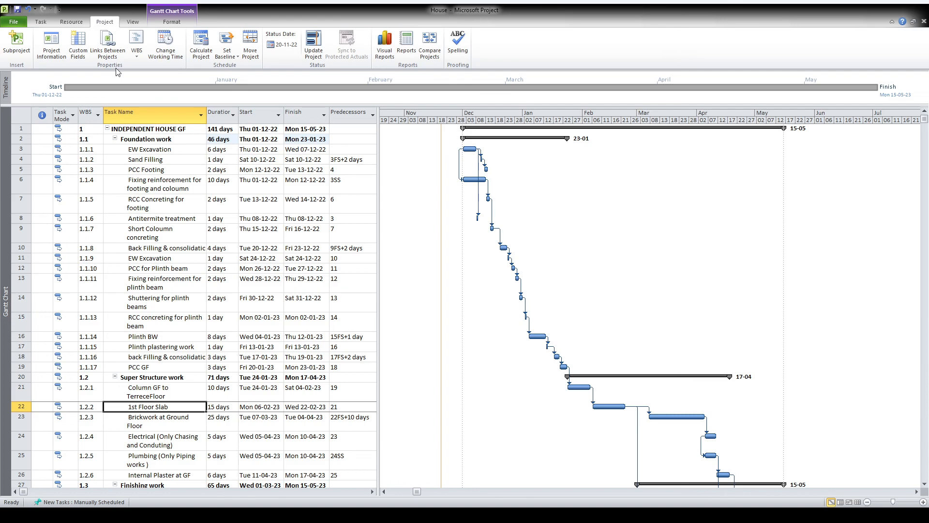
Step: Switch to the PowerPoint presentation and show slide 14, "Big thanks for watching"
click(878, 7)
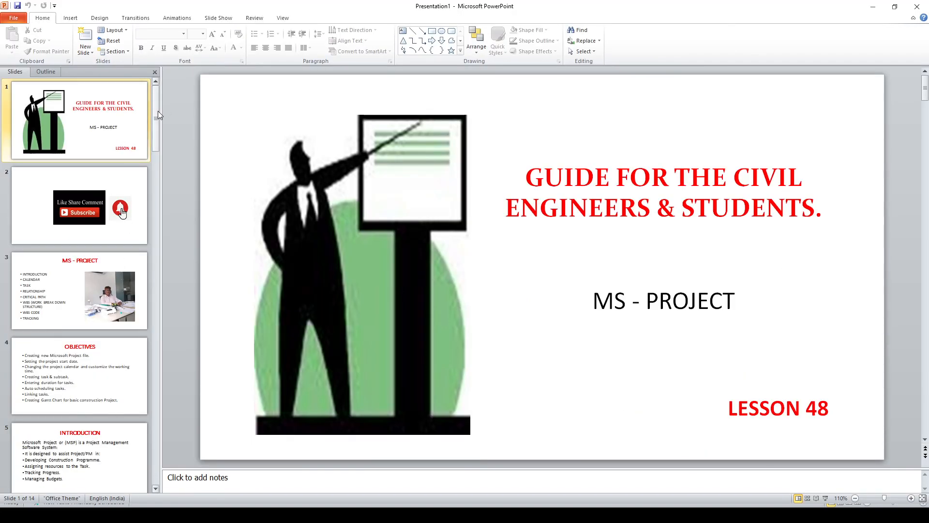
drag(158, 111, 158, 312)
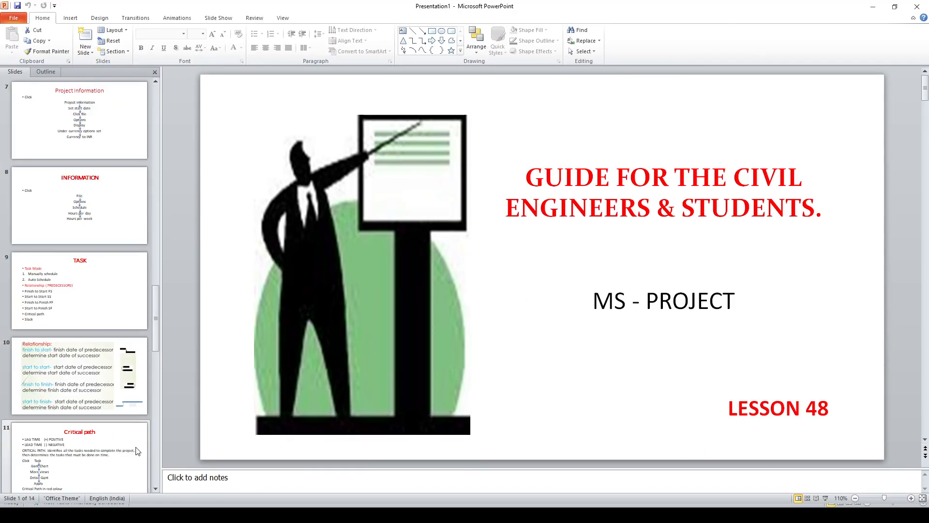
click(157, 490)
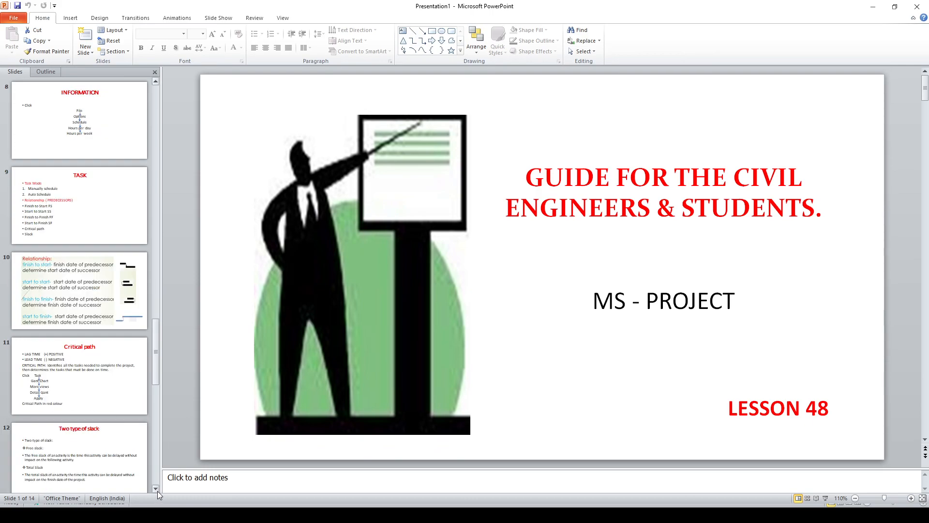
click(78, 376)
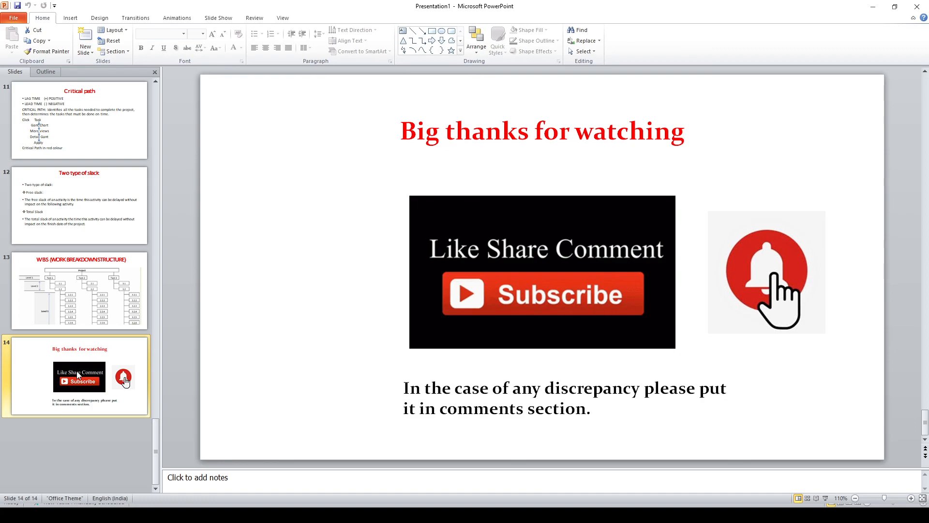